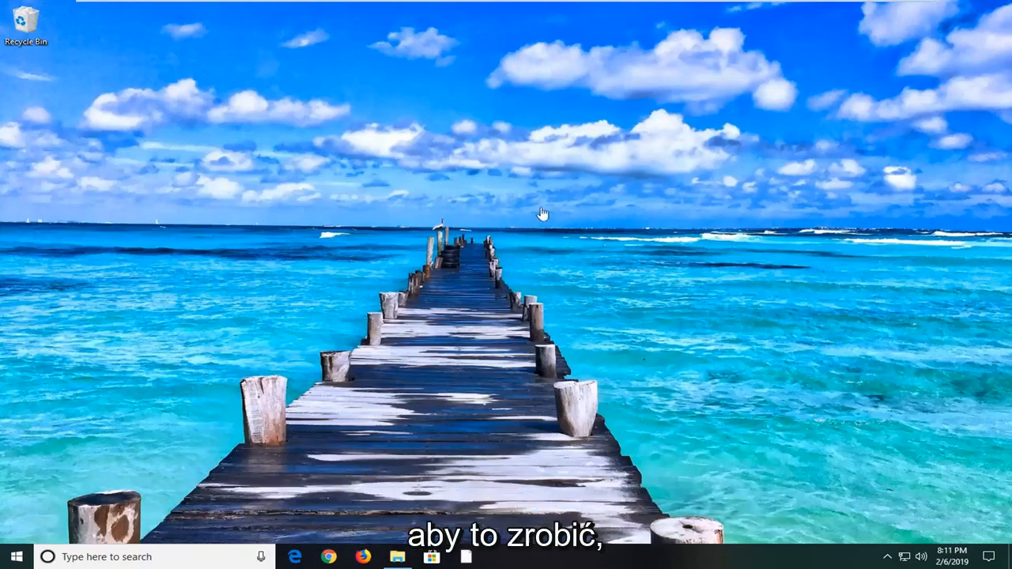
Step: Search Windows for "troubleshoot" and open the Troubleshoot settings page
click(16, 557)
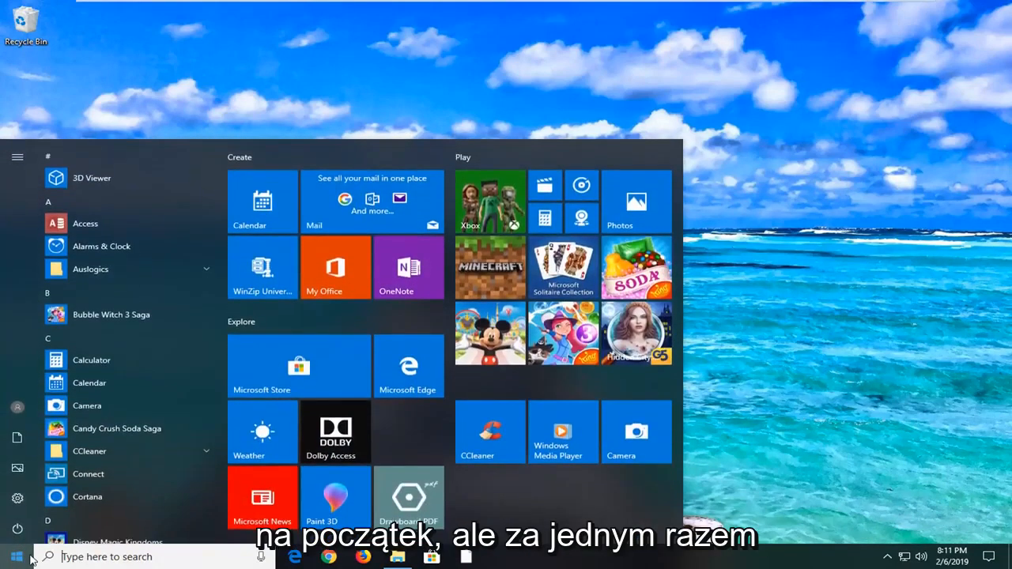
text(t)
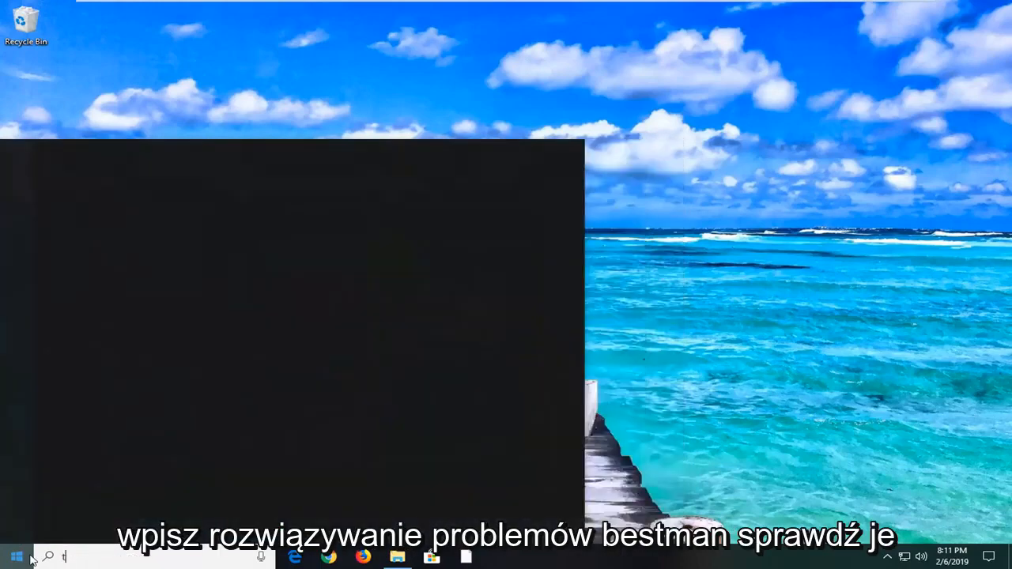
text(roubleshoot)
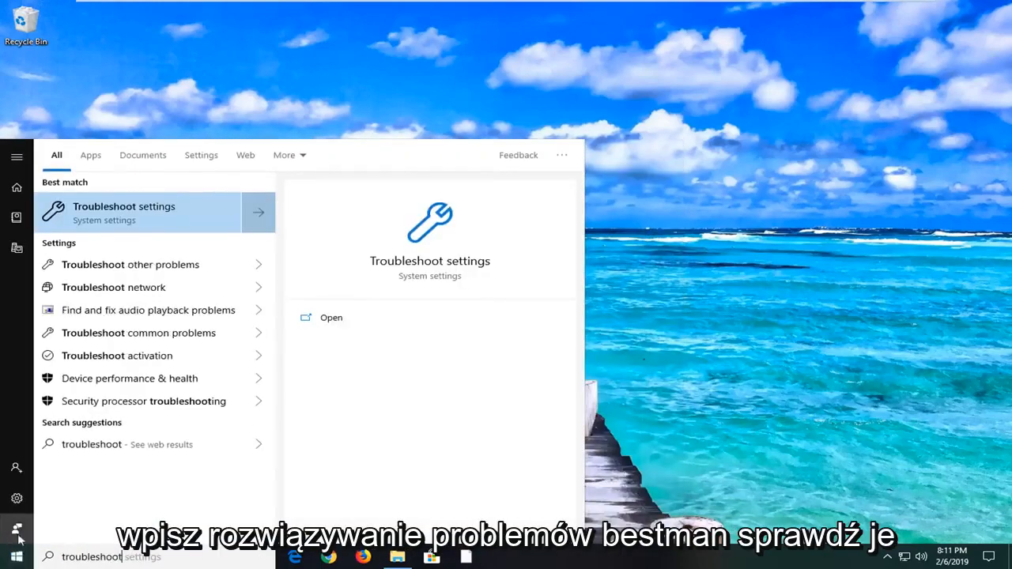
click(121, 219)
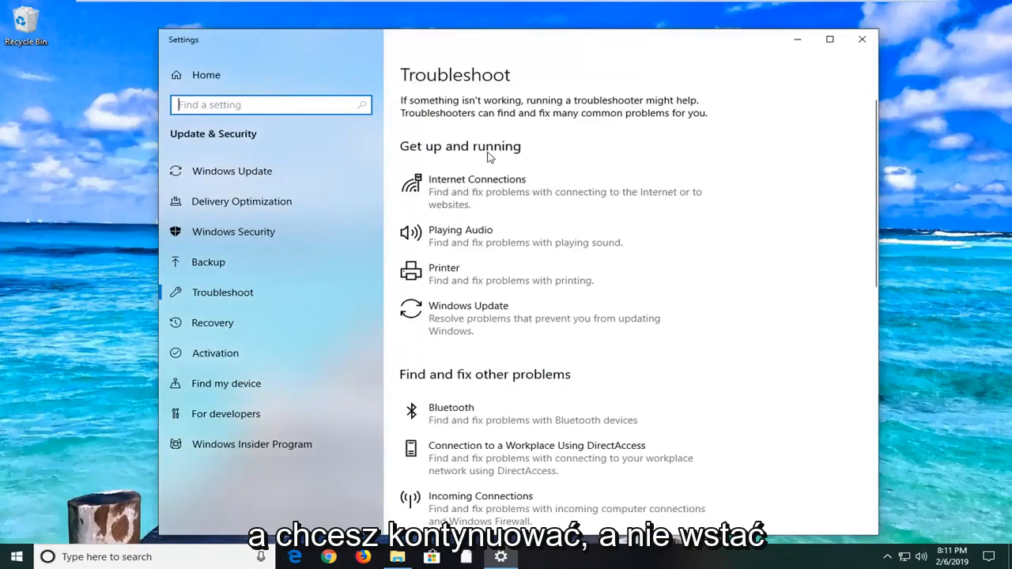
Step: Run the Windows Update troubleshooter, then close it and the Settings window
click(509, 326)
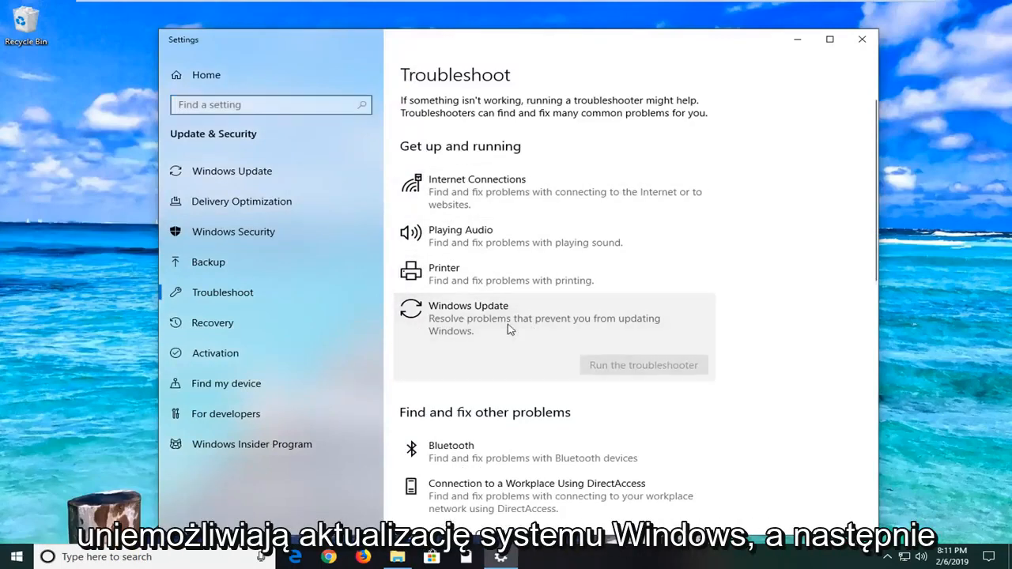
click(608, 361)
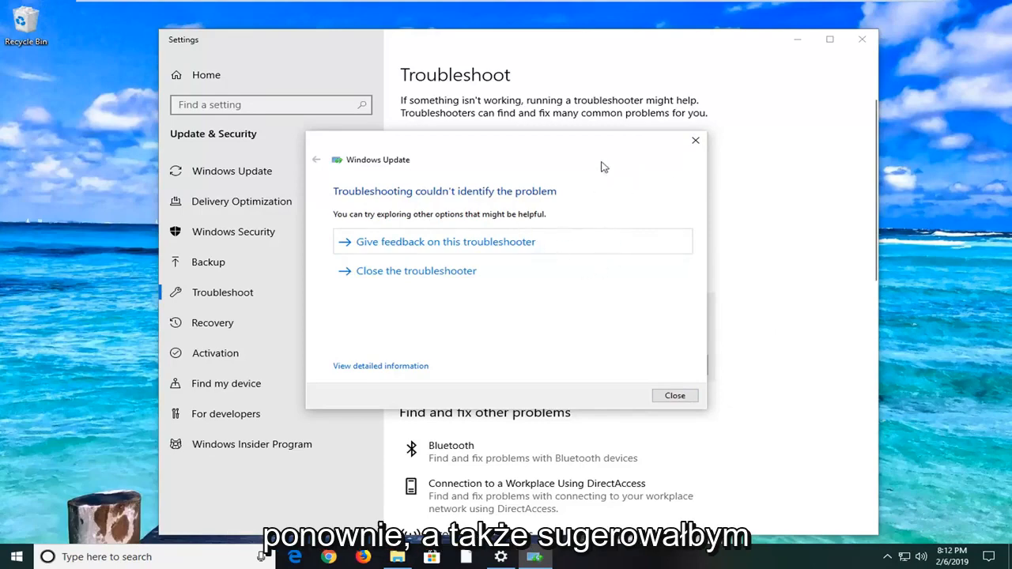
click(695, 141)
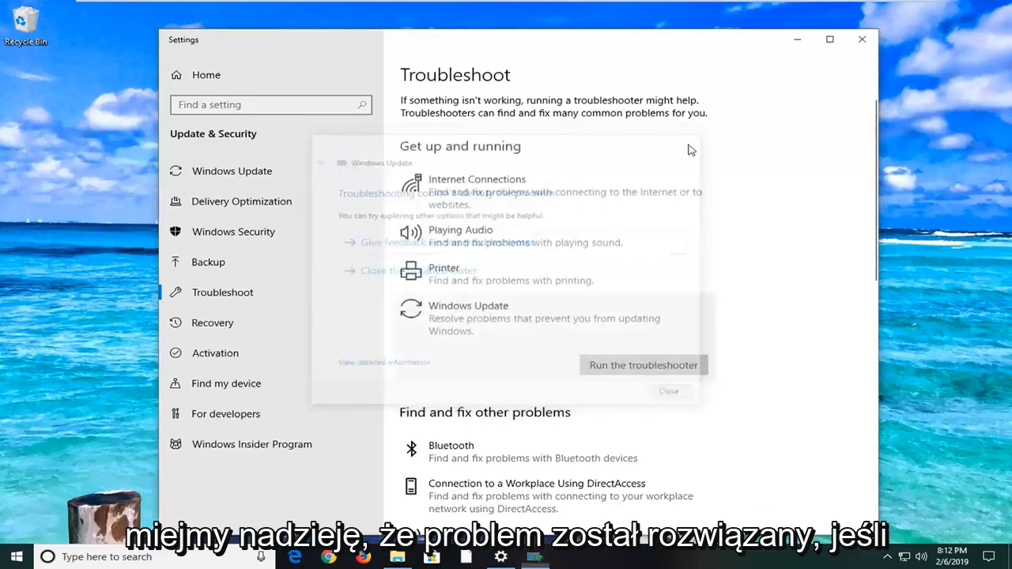
click(862, 40)
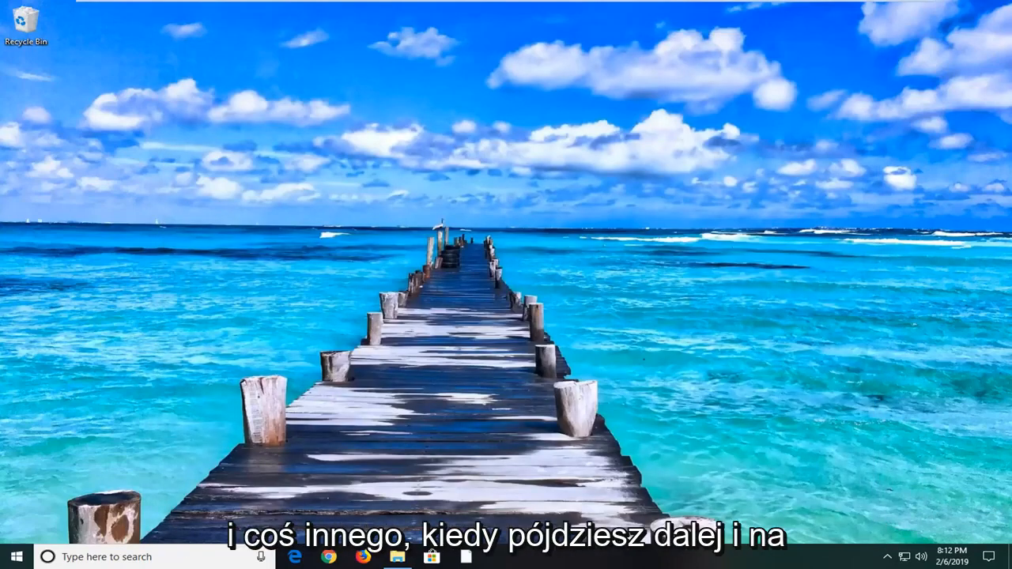
Step: Open the Network Connections window by running ncpa.cpl from the Run dialog
click(11, 558)
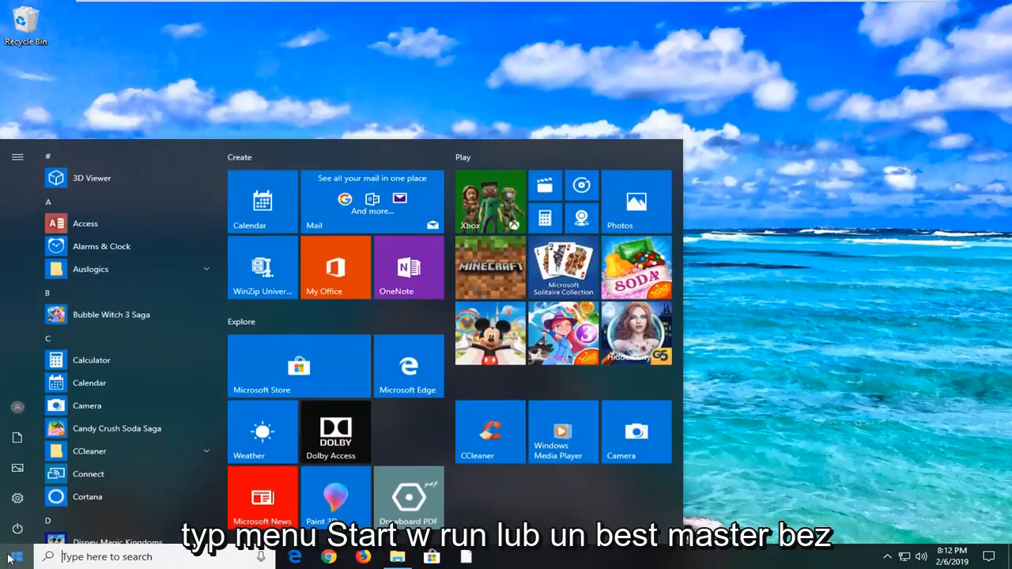
text(run)
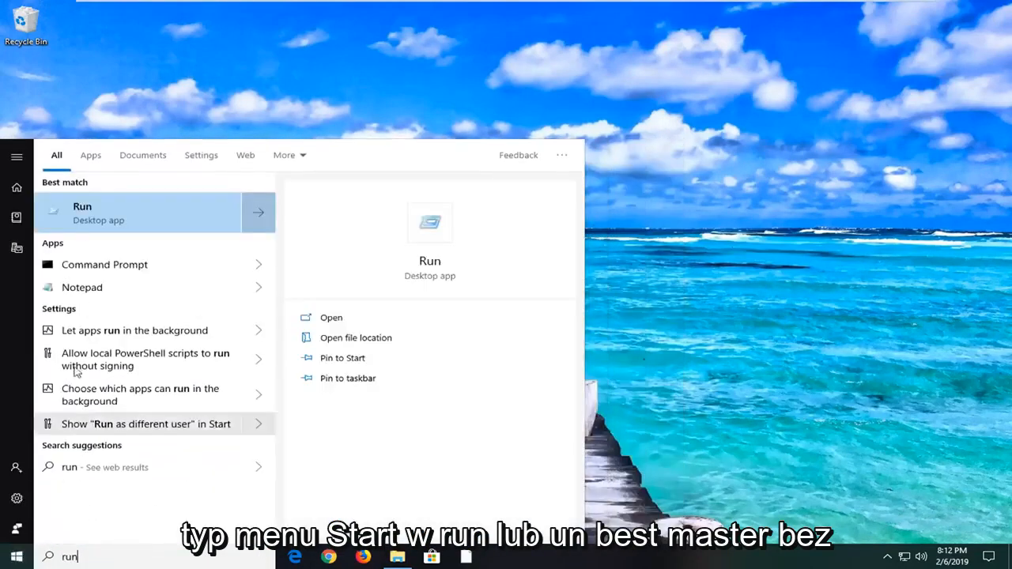
click(95, 216)
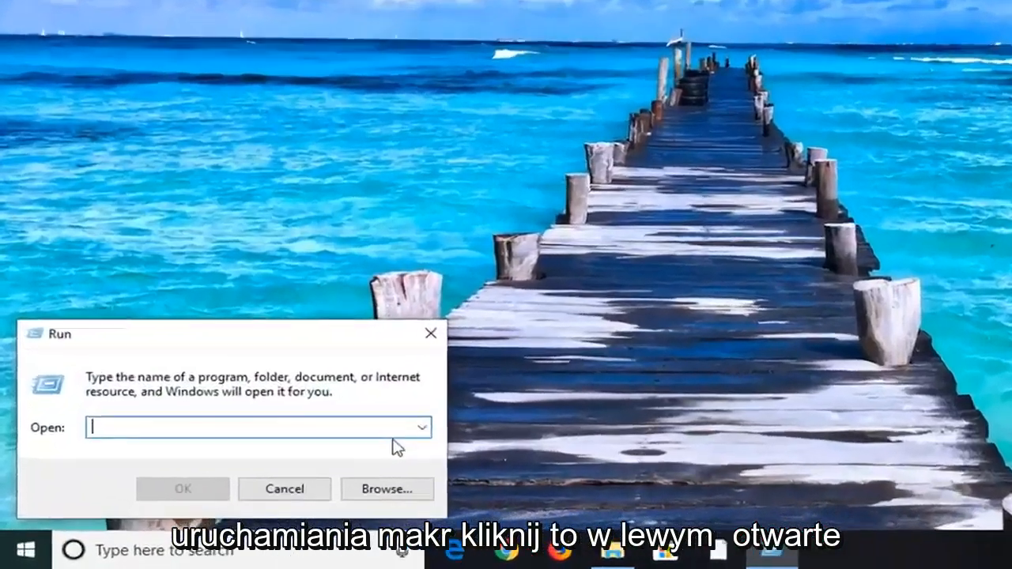
text(nc)
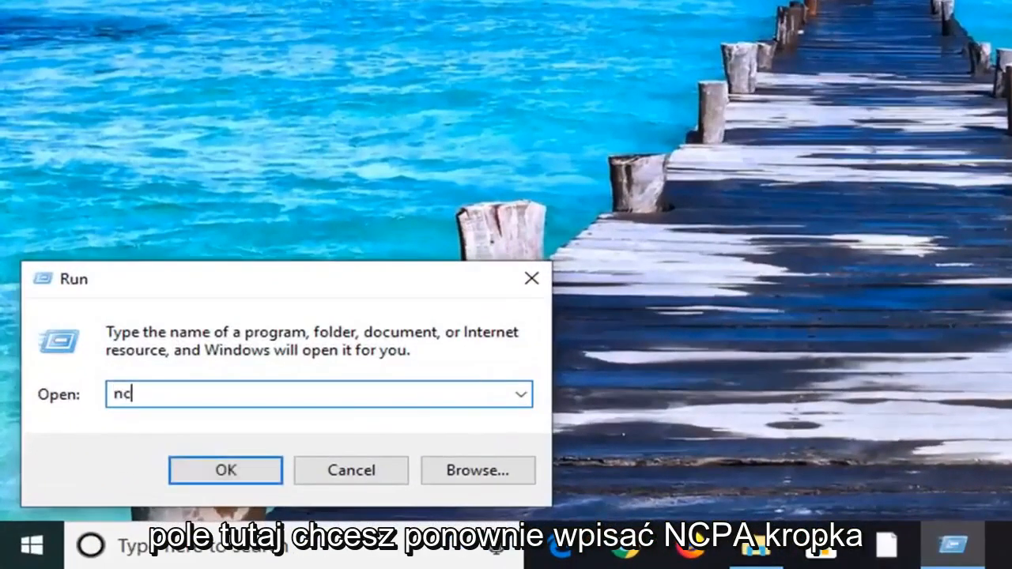
text(pa.cpl)
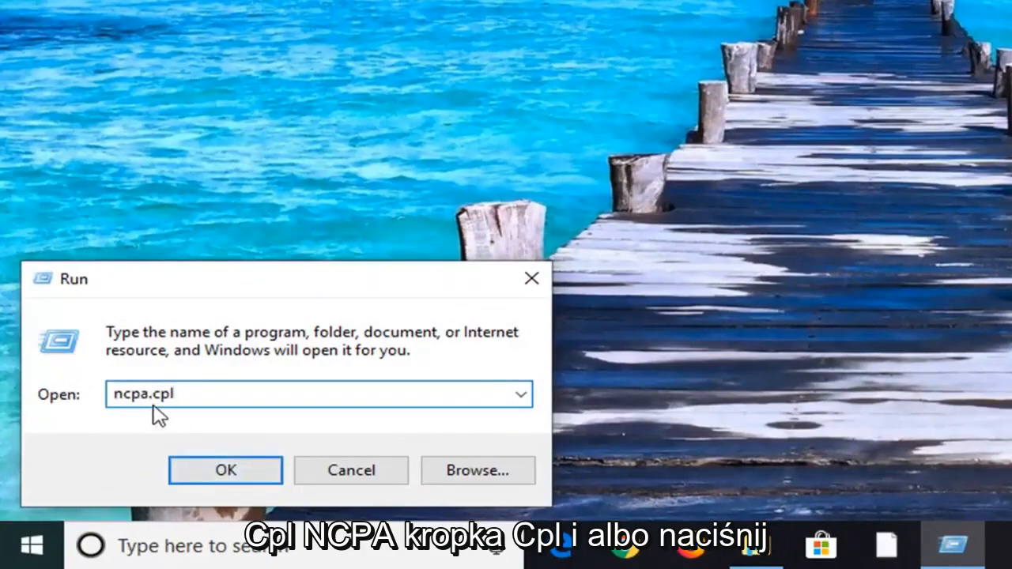
click(230, 471)
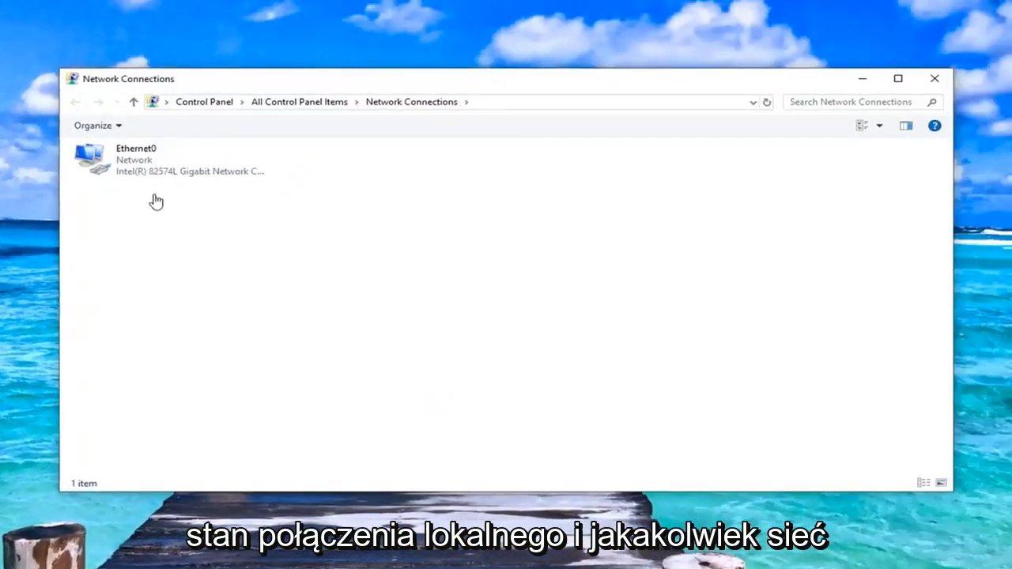
Step: Open the Internet Protocol Version 4 (TCP/IPv4) properties of the Ethernet0 connection
click(170, 170)
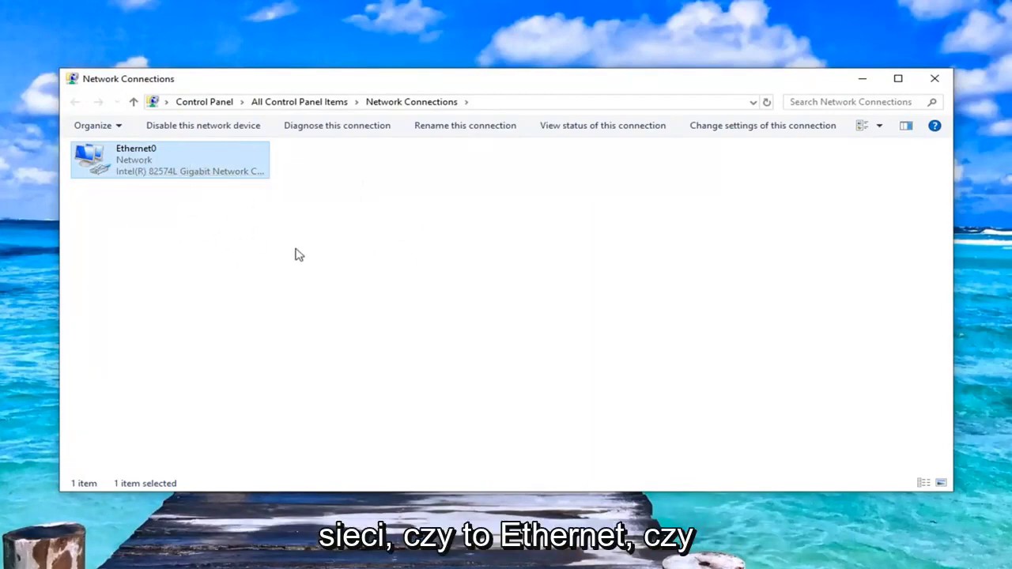
right_click(136, 164)
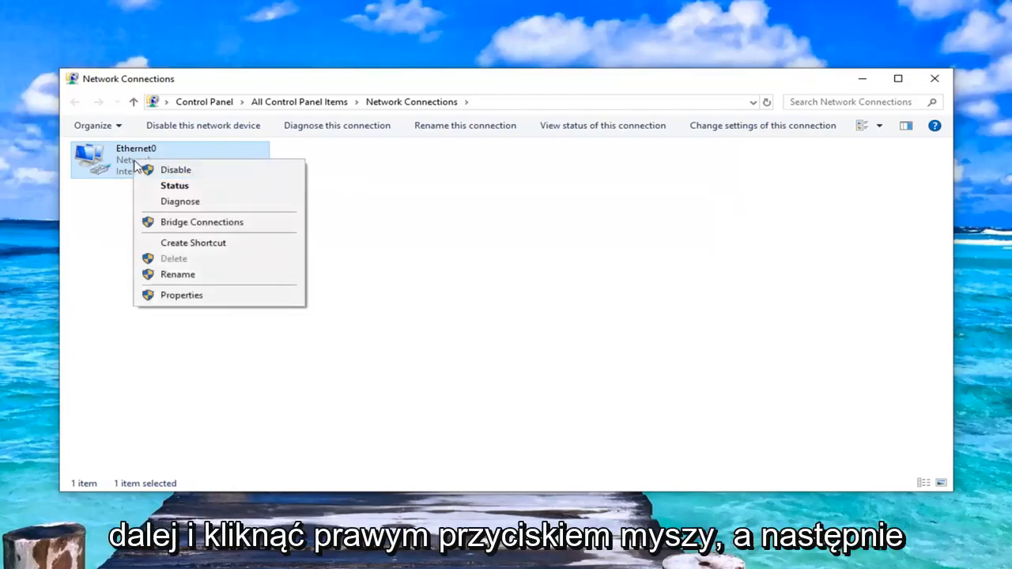
click(183, 294)
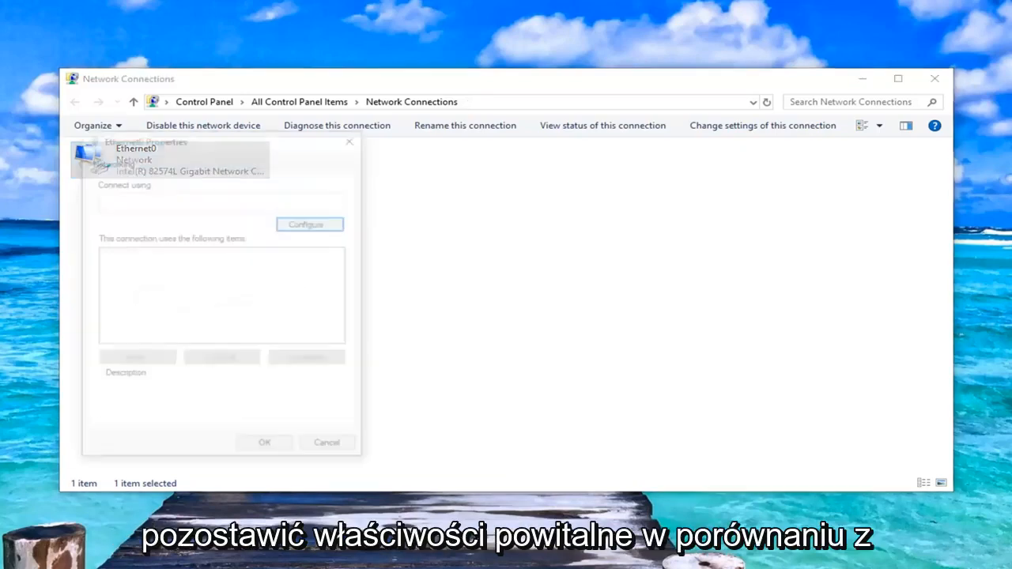
drag(212, 146, 490, 132)
click(465, 277)
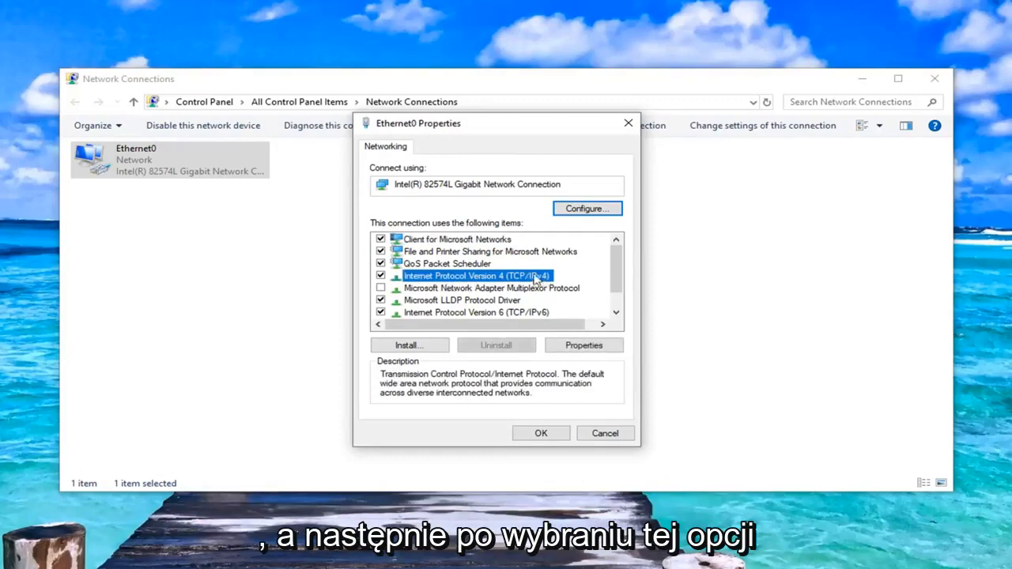
click(582, 345)
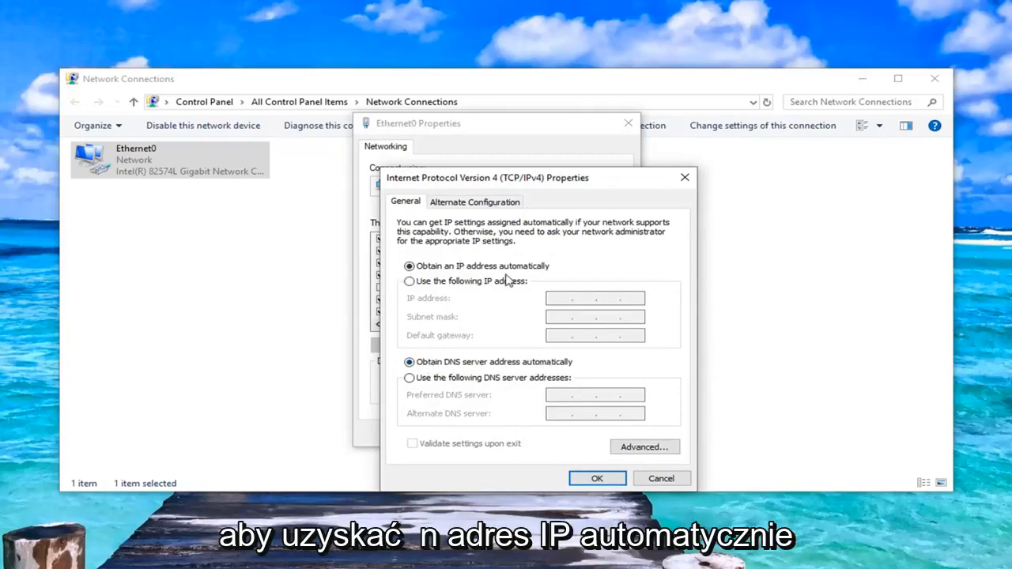
drag(541, 178, 509, 118)
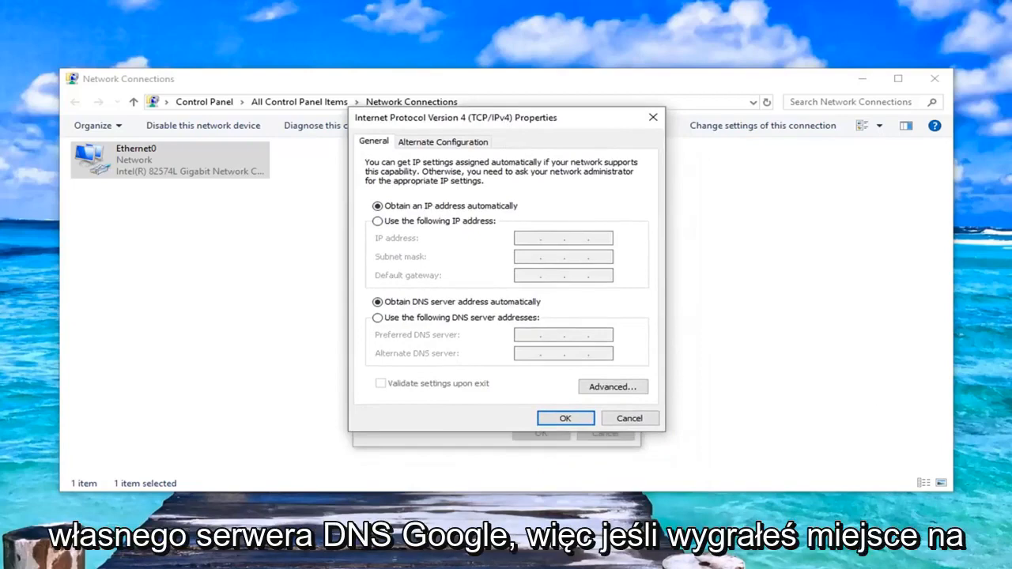
Step: Use manual DNS server addresses with 8.8.8.8 as the preferred server and 8.8.4.4 as the alternate server
click(384, 319)
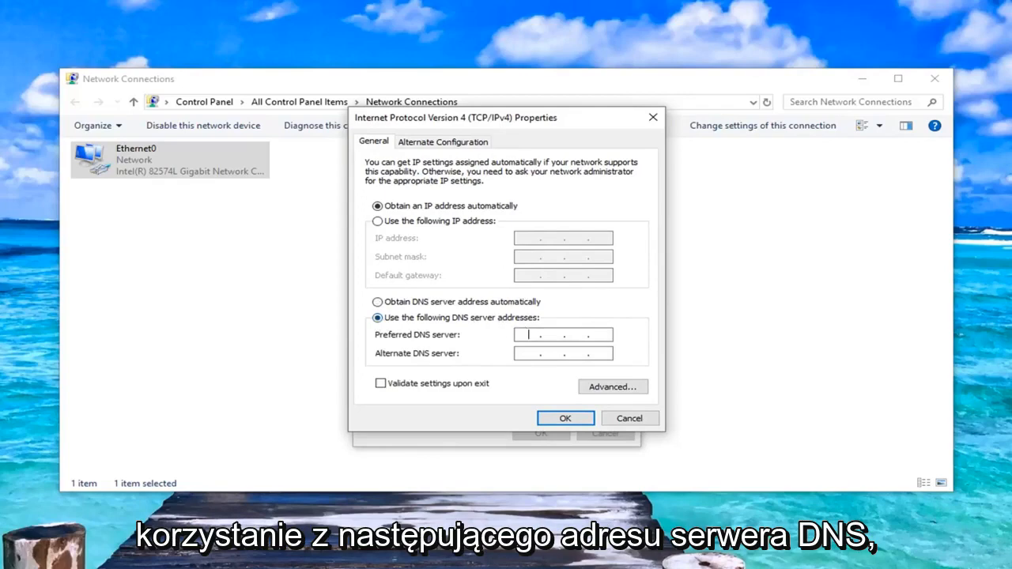
click(530, 340)
text(8 )
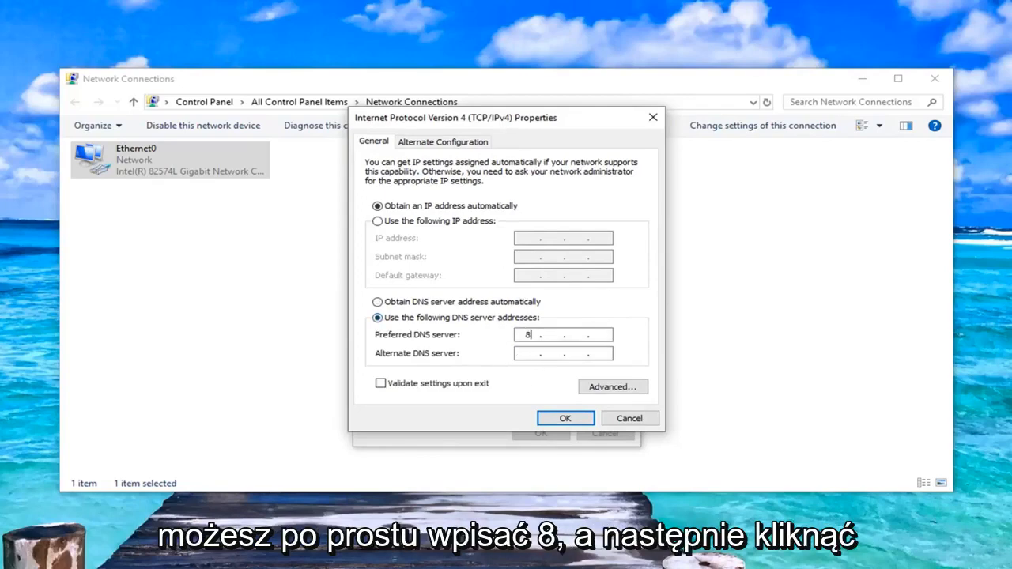
text(. )
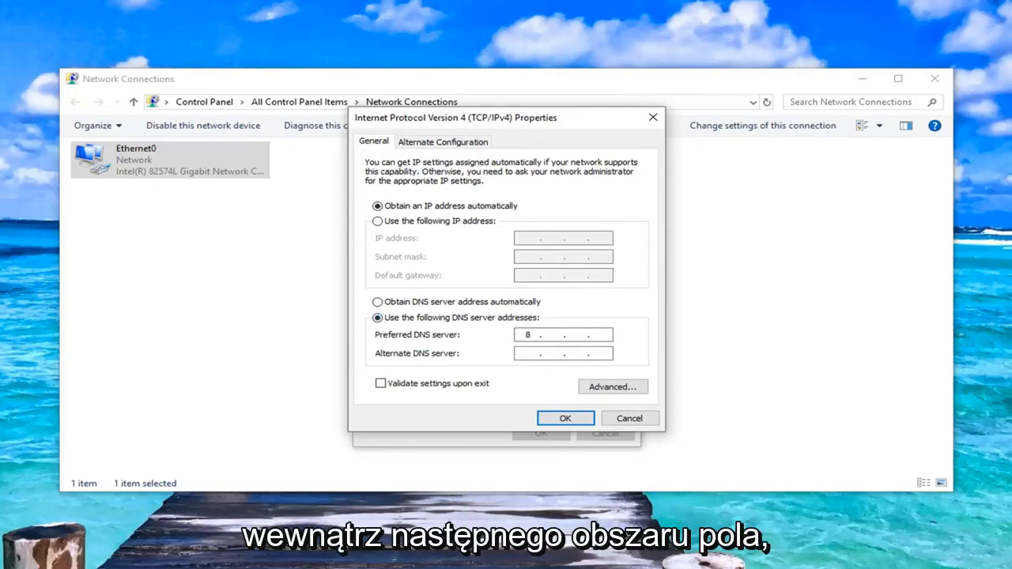
text(8)
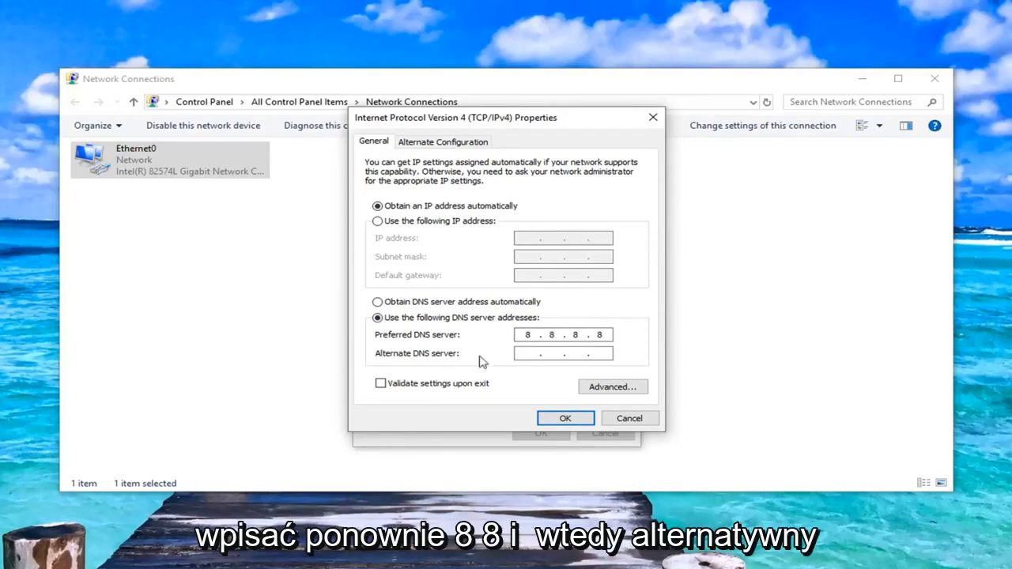
key(Tab)
text(8)
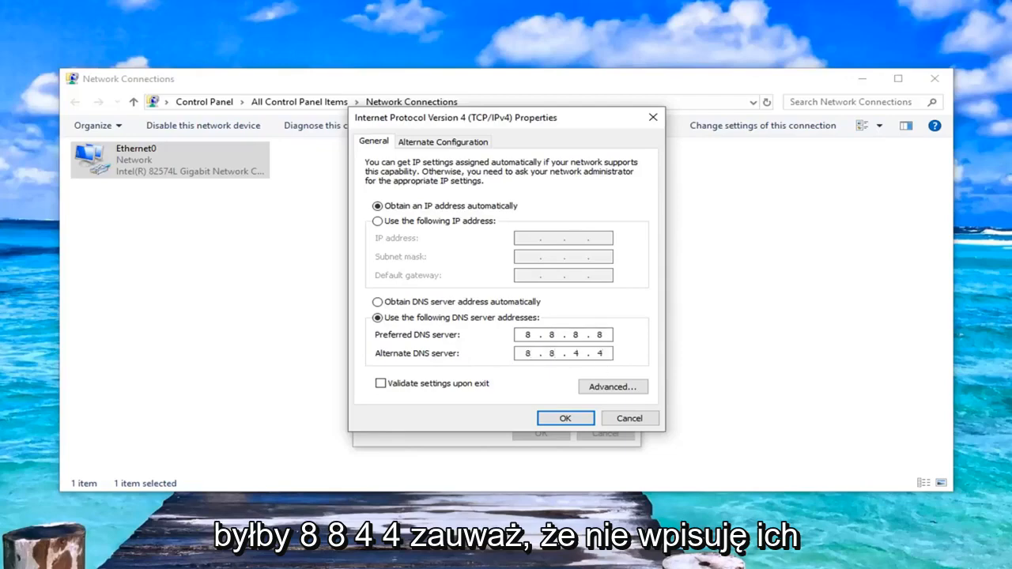
key(shift+Tab)
text(88)
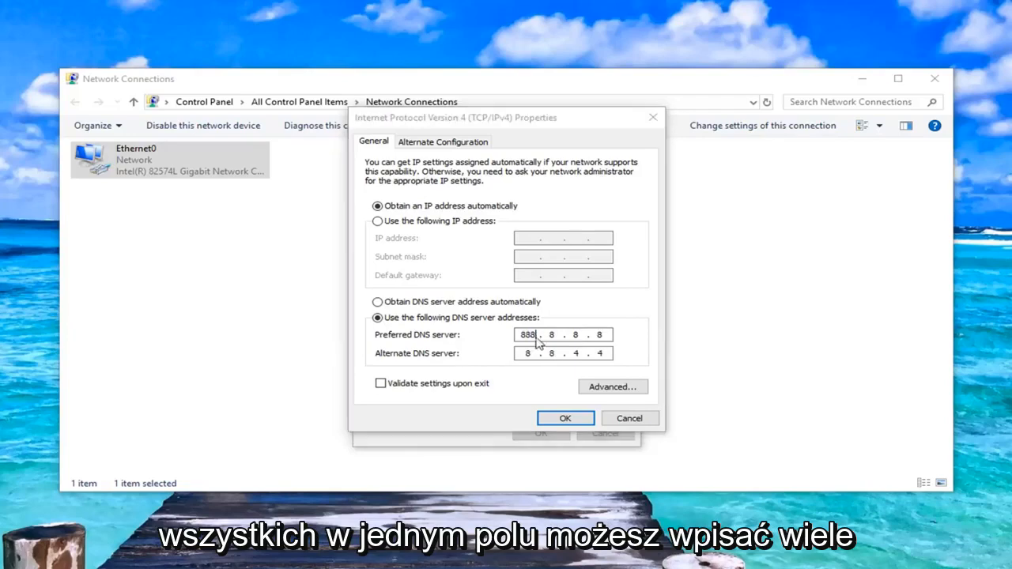
click(604, 338)
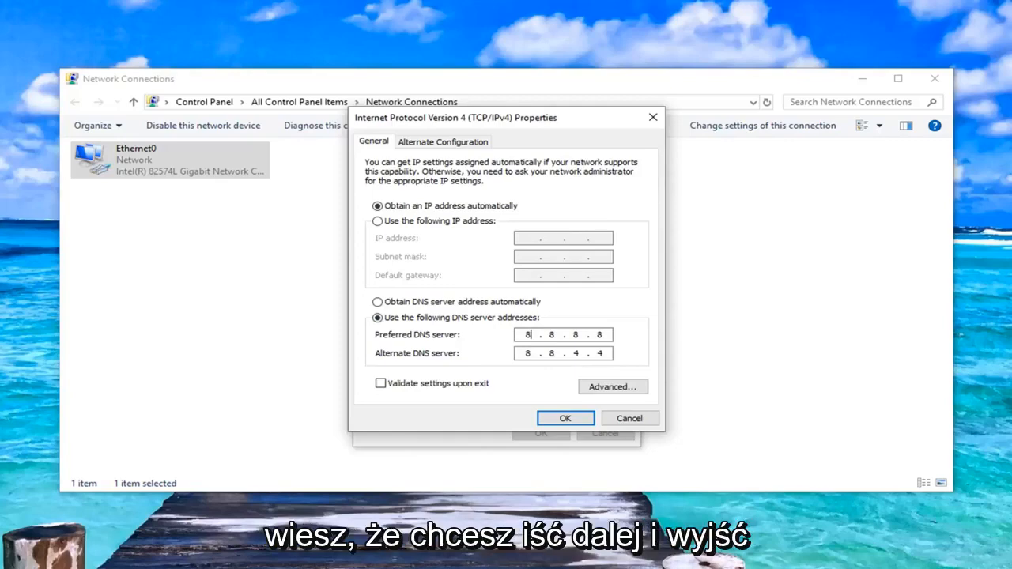
Step: Confirm the IPv4 settings and close the Ethernet0 properties and the Network Connections window
click(565, 419)
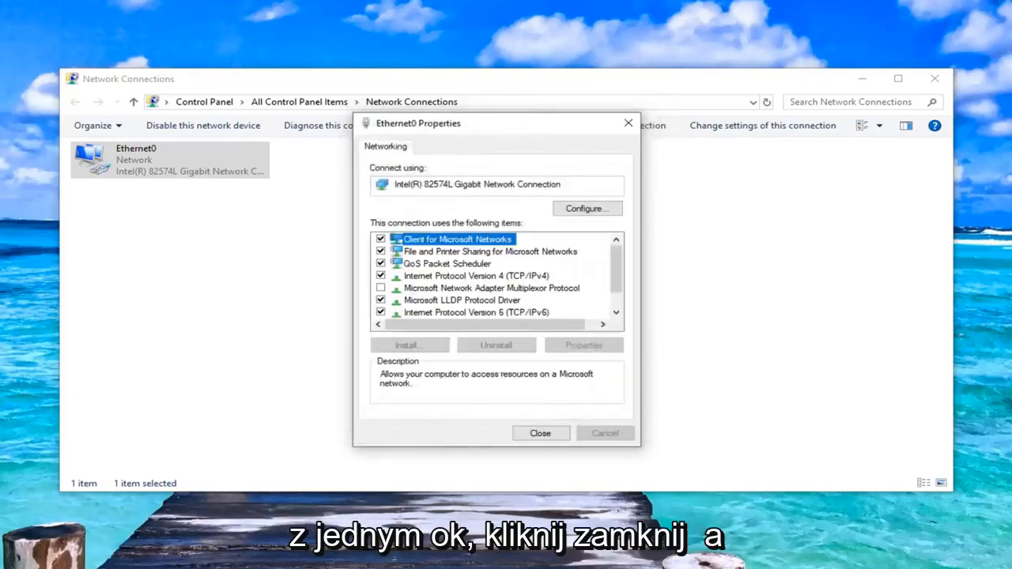
click(541, 433)
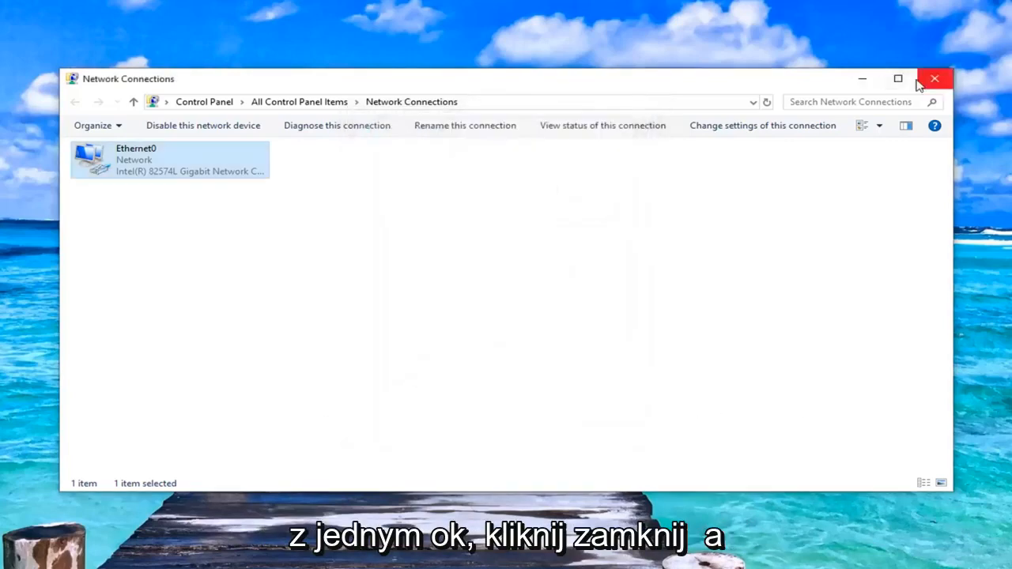
click(935, 79)
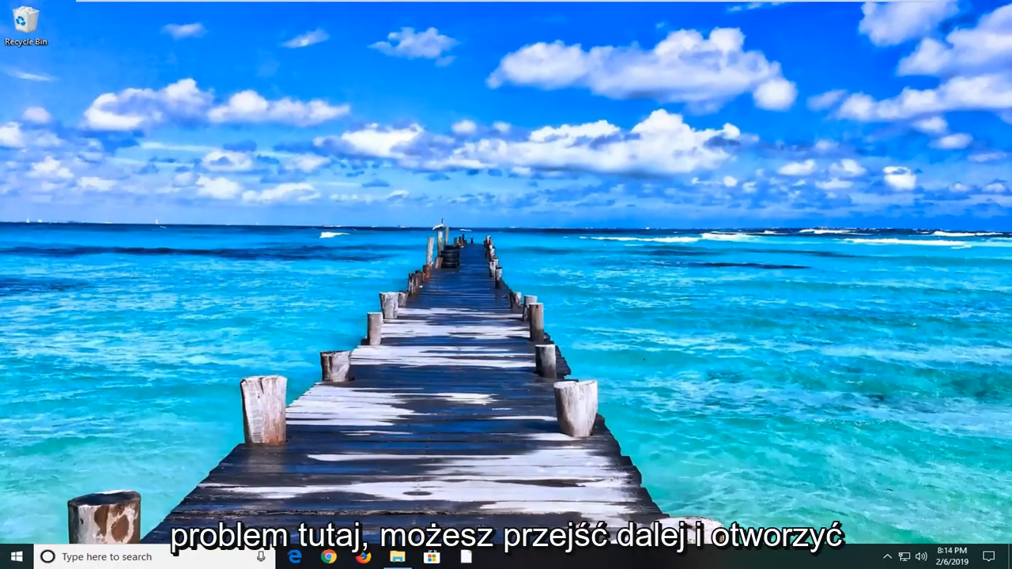
Step: Search for regedit and start Registry Editor as administrator, allowing it to make changes to the device
click(16, 557)
text(regedit)
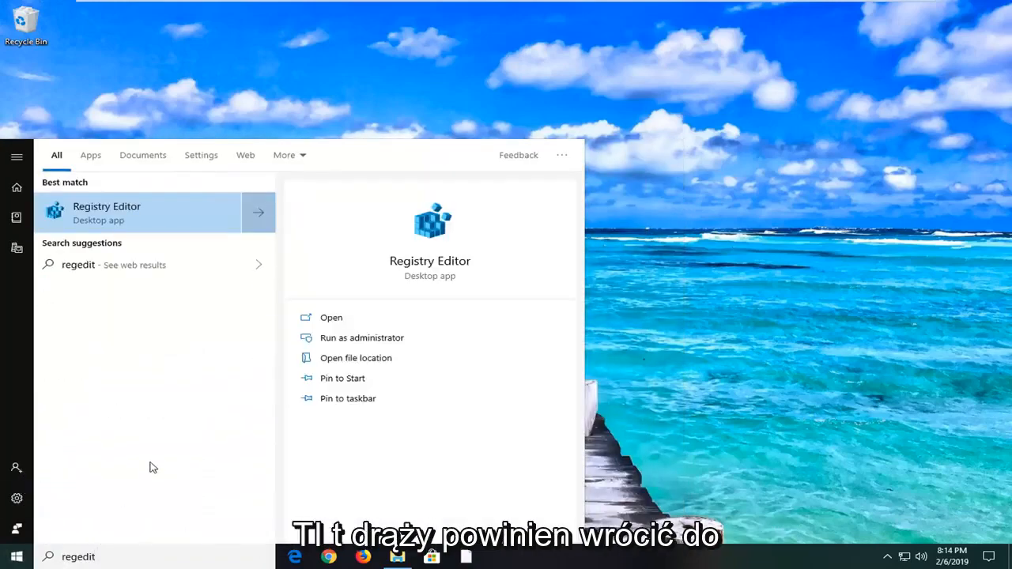
right_click(102, 215)
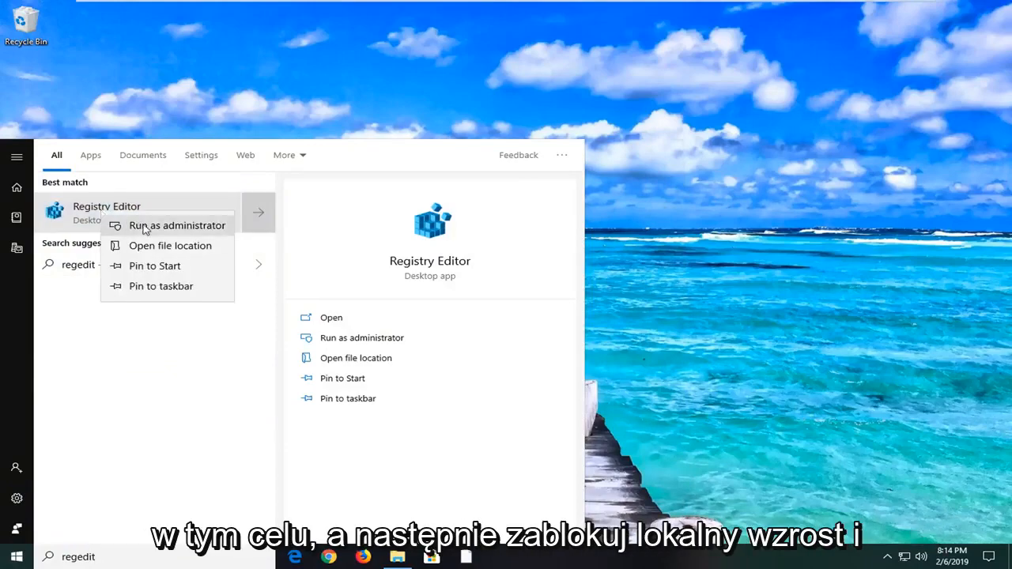
click(124, 224)
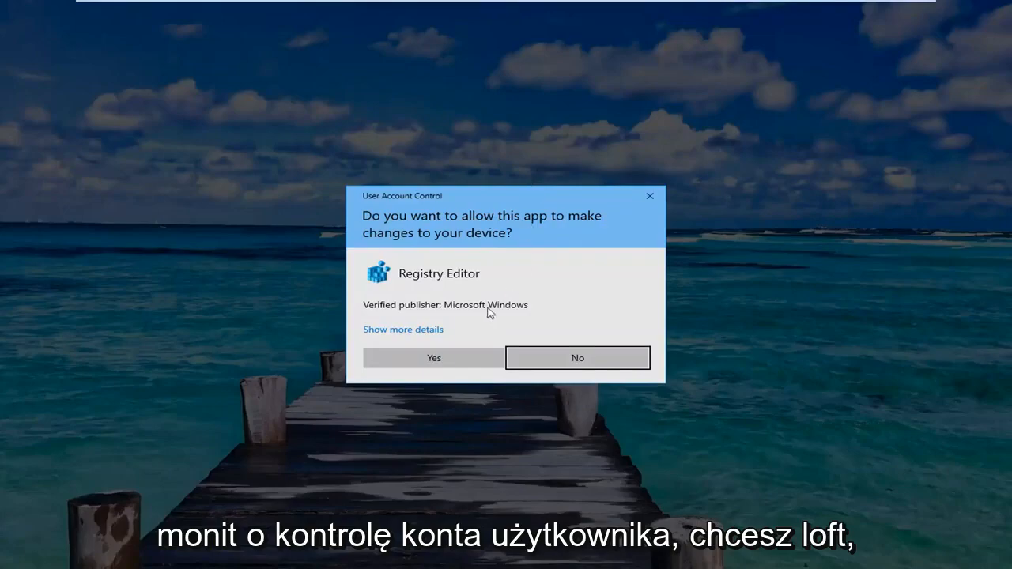
click(447, 355)
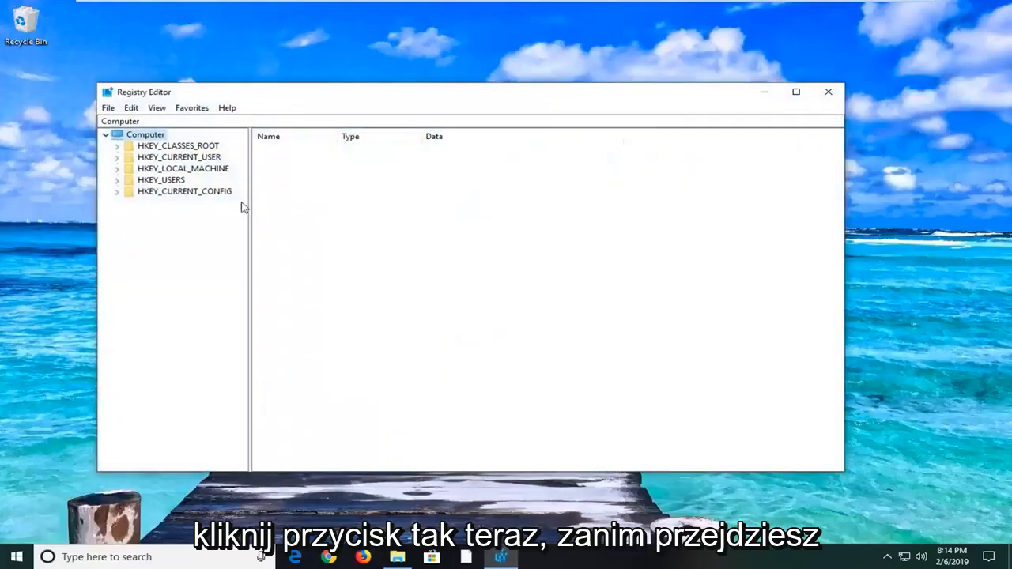
drag(342, 102, 380, 105)
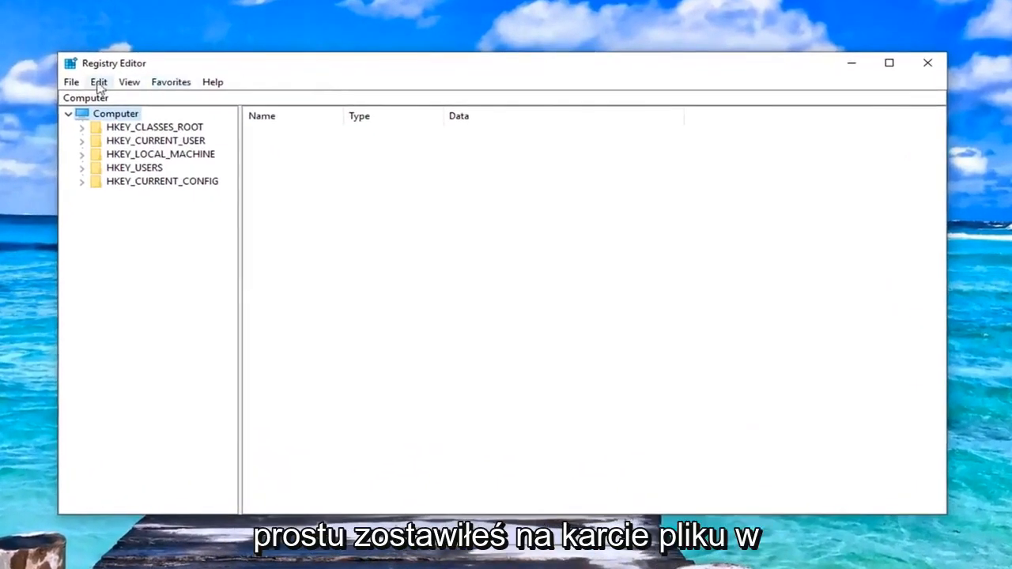
Step: Open the registry export dialog and the import dialog in turn, cancelling each without saving or loading a file
click(72, 84)
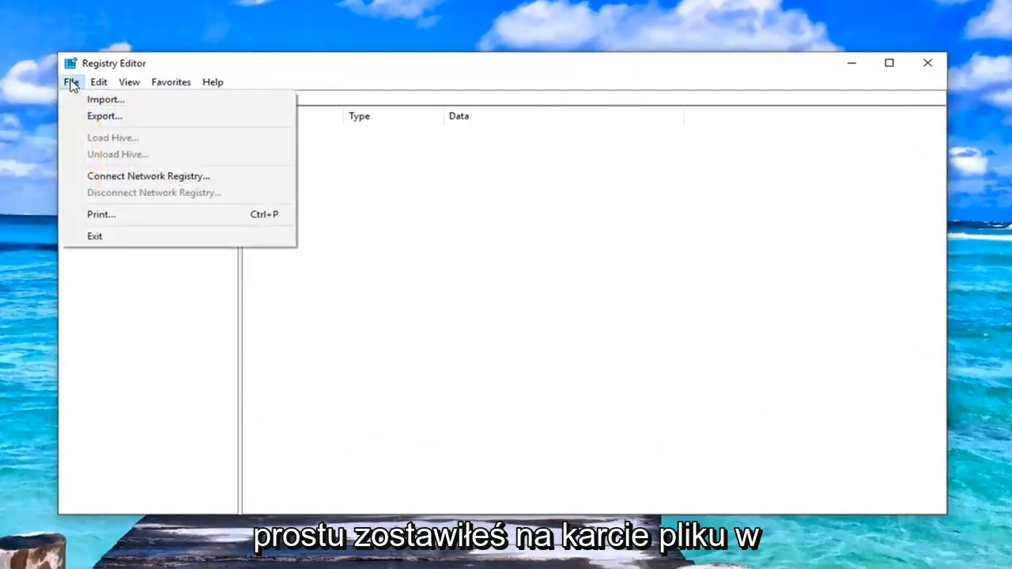
click(101, 116)
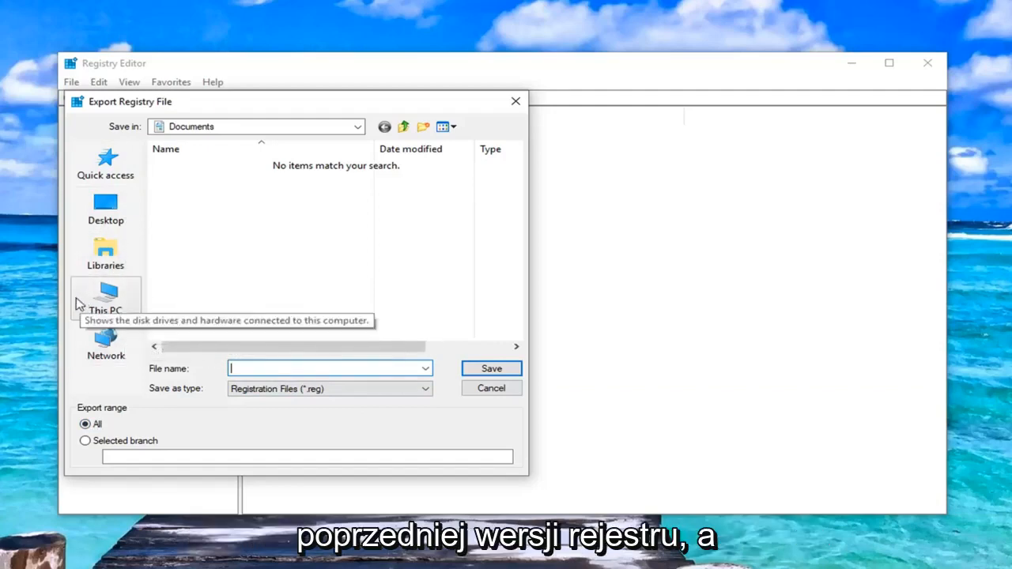
click(486, 389)
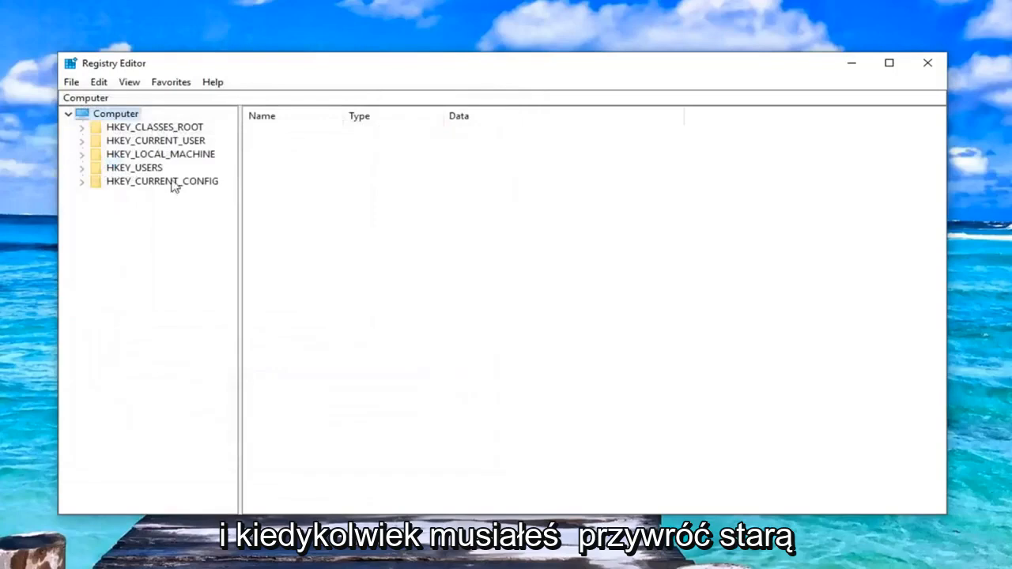
click(72, 82)
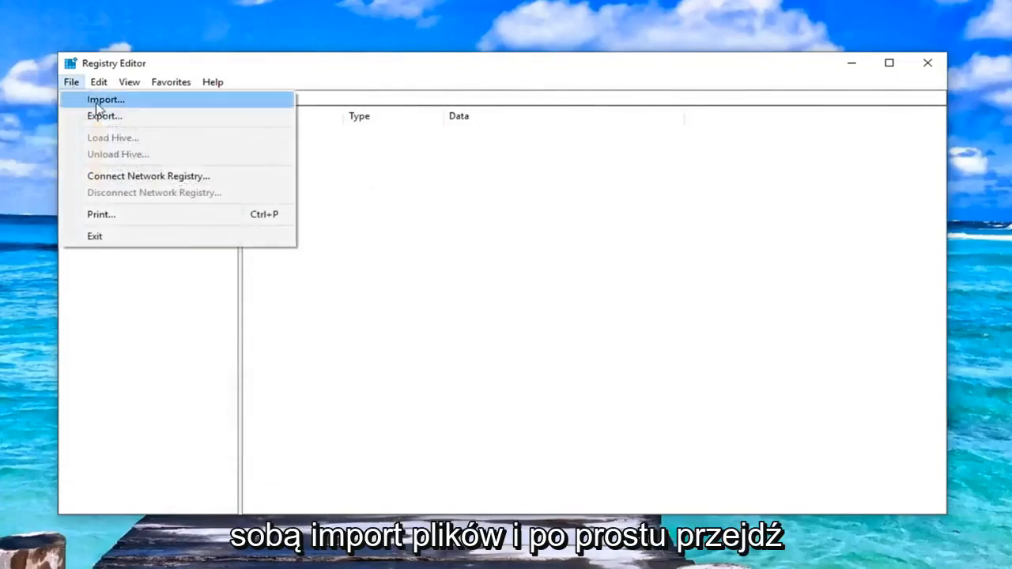
click(104, 97)
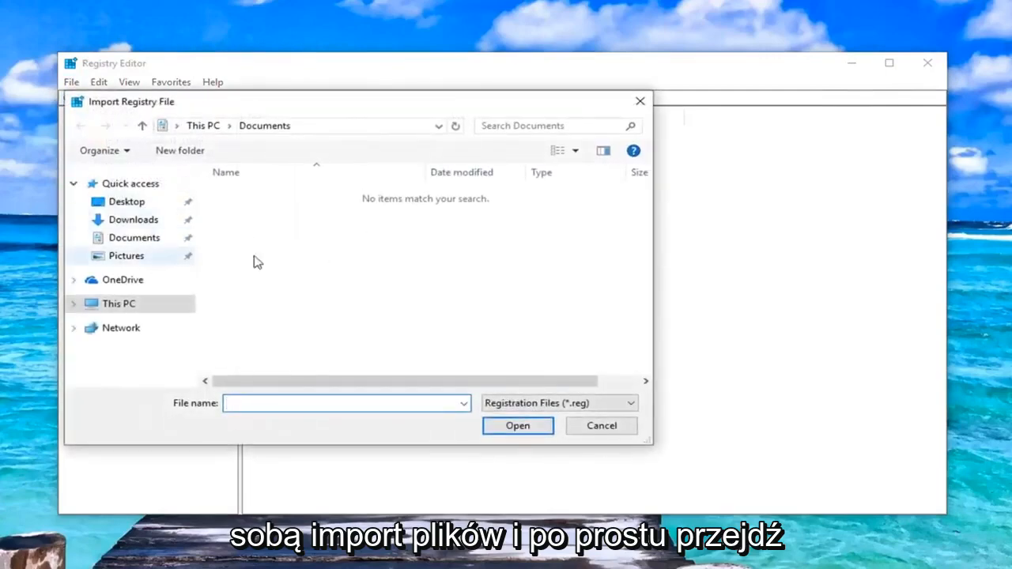
click(601, 425)
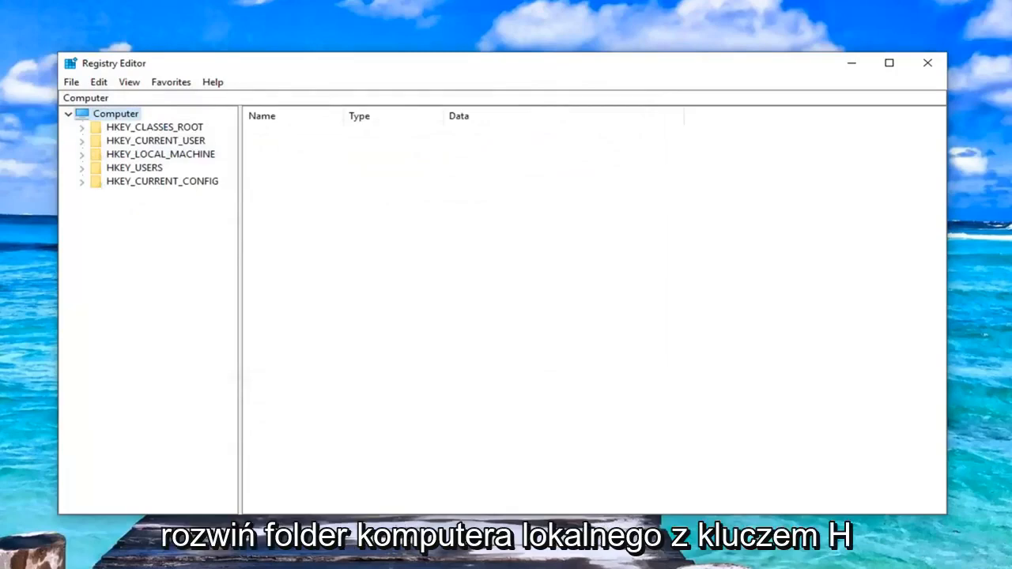
Step: Expand HKEY_LOCAL_MACHINE, SOFTWARE and Policies in the registry tree and open the Microsoft key under Policies
click(136, 156)
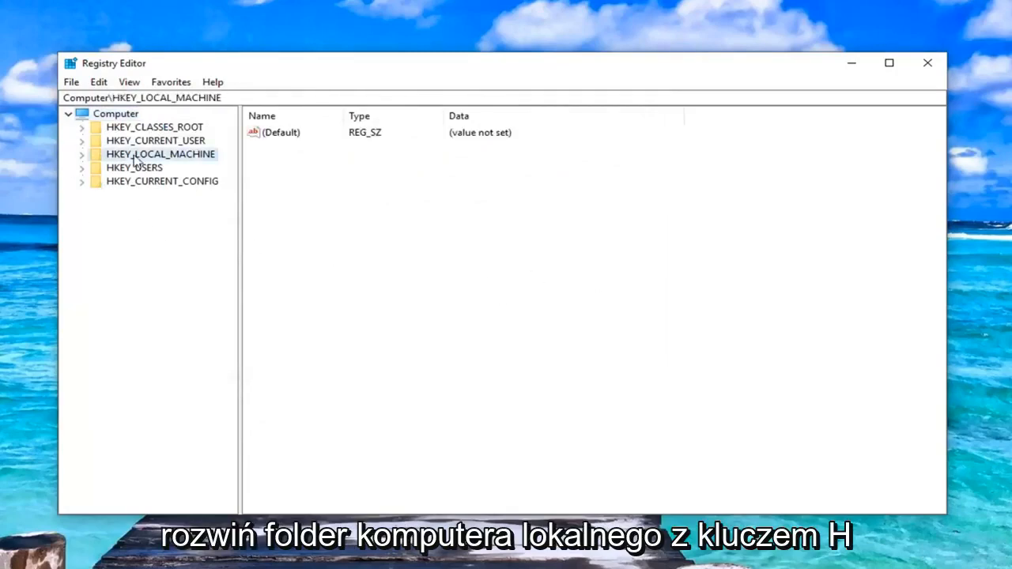
click(82, 155)
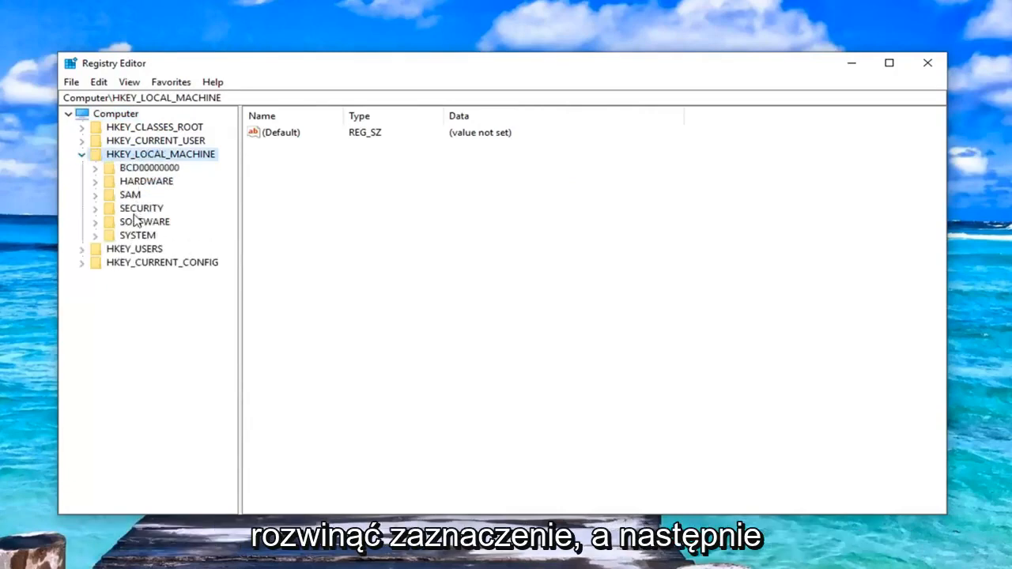
click(107, 223)
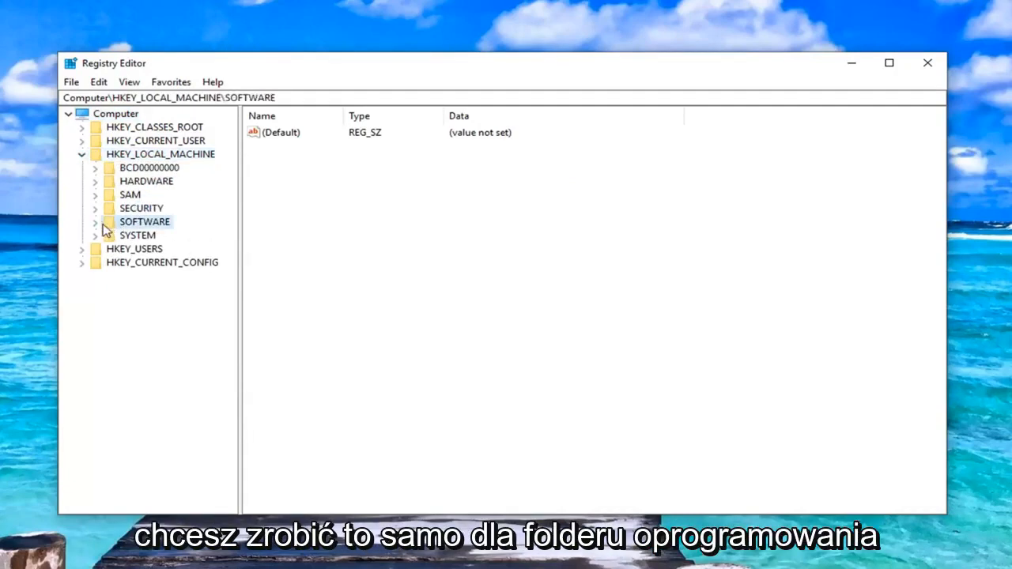
click(94, 223)
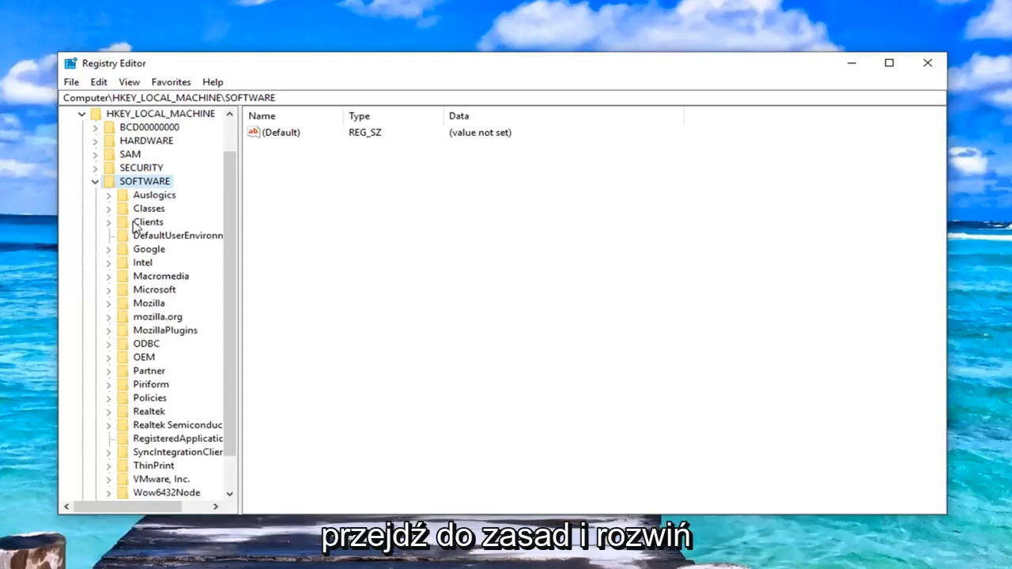
scroll(132, 226, down, 1)
click(144, 357)
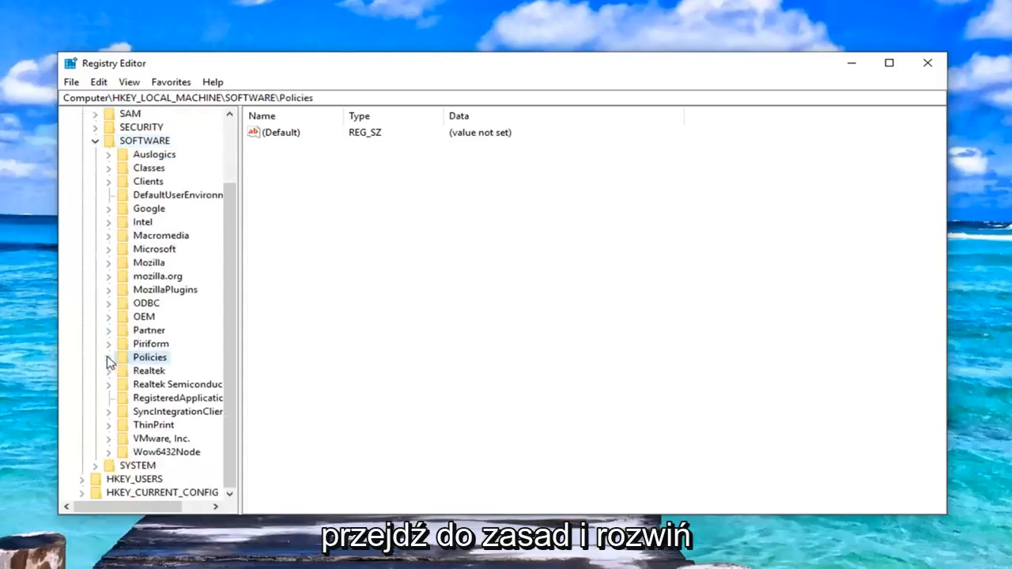
click(109, 357)
click(123, 372)
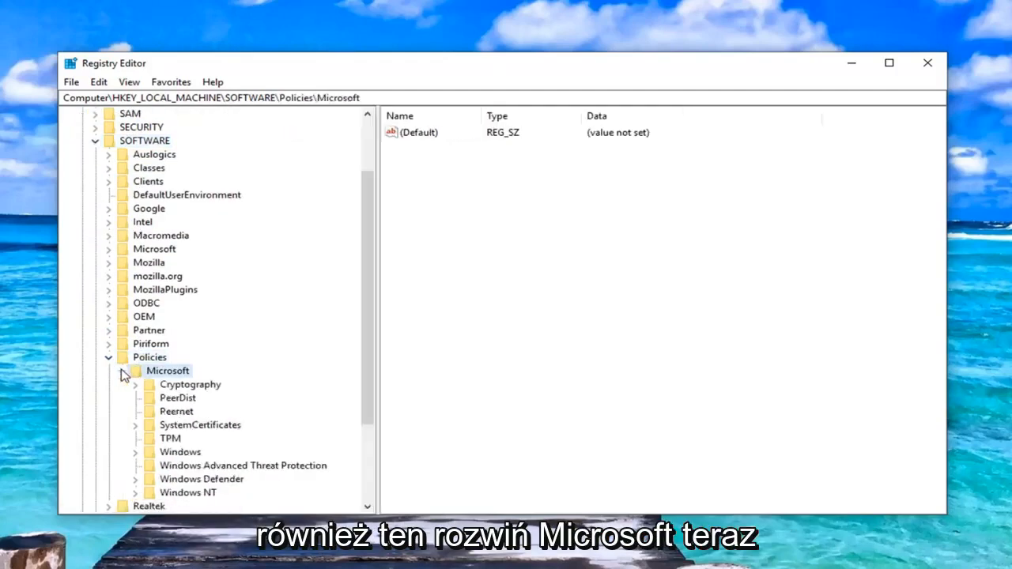
Step: Expand the Windows key under Policies\Microsoft, expand its WindowsUpdate subkey and select the AU key
scroll(132, 385, down, 1)
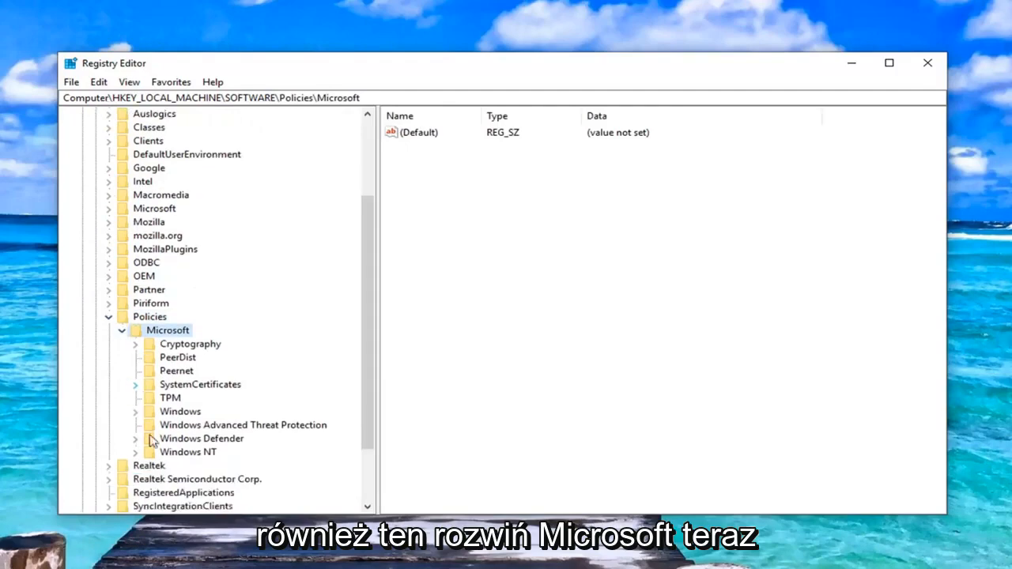
click(138, 414)
click(136, 413)
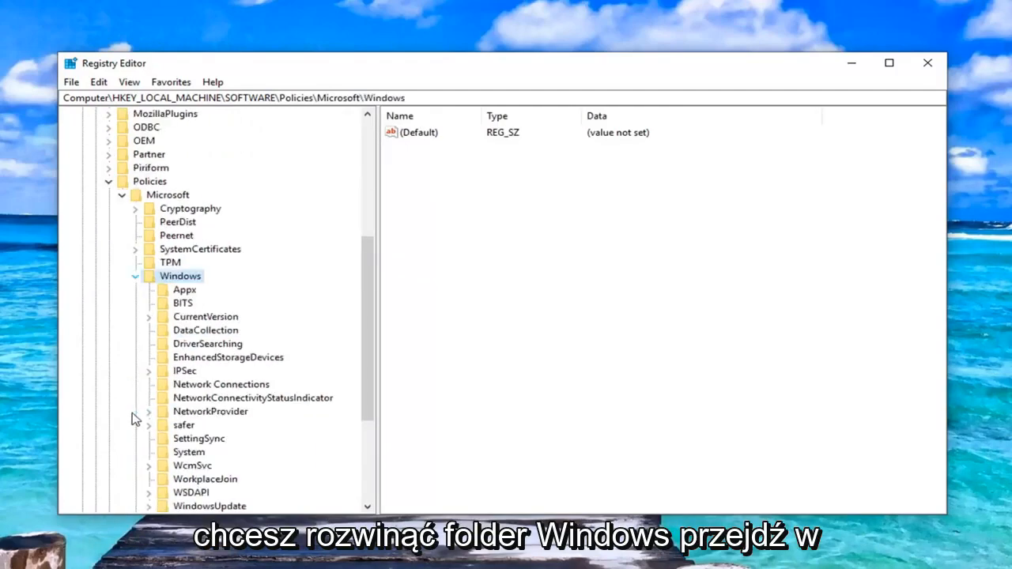
scroll(197, 403, down, 1)
click(187, 467)
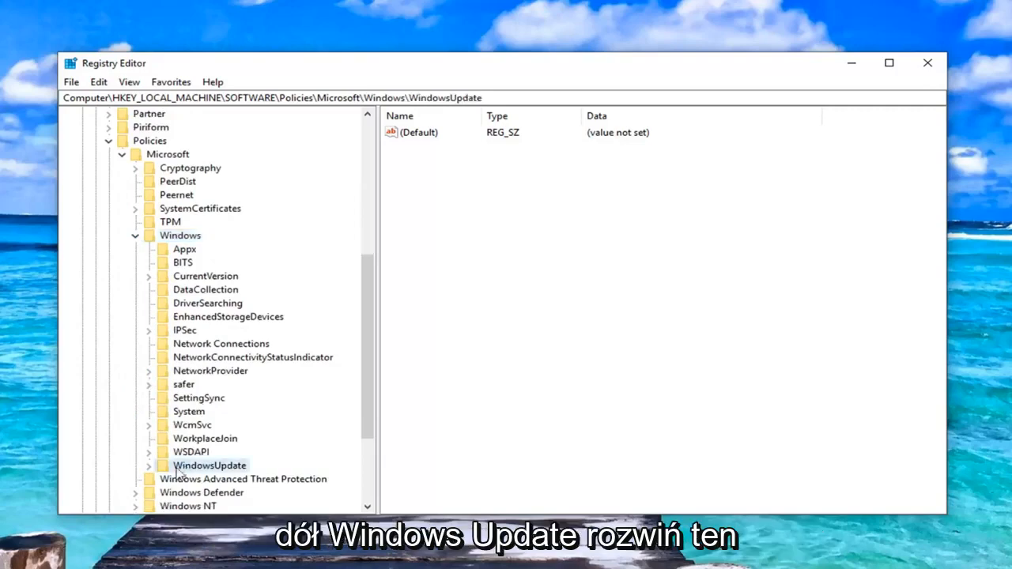
click(150, 466)
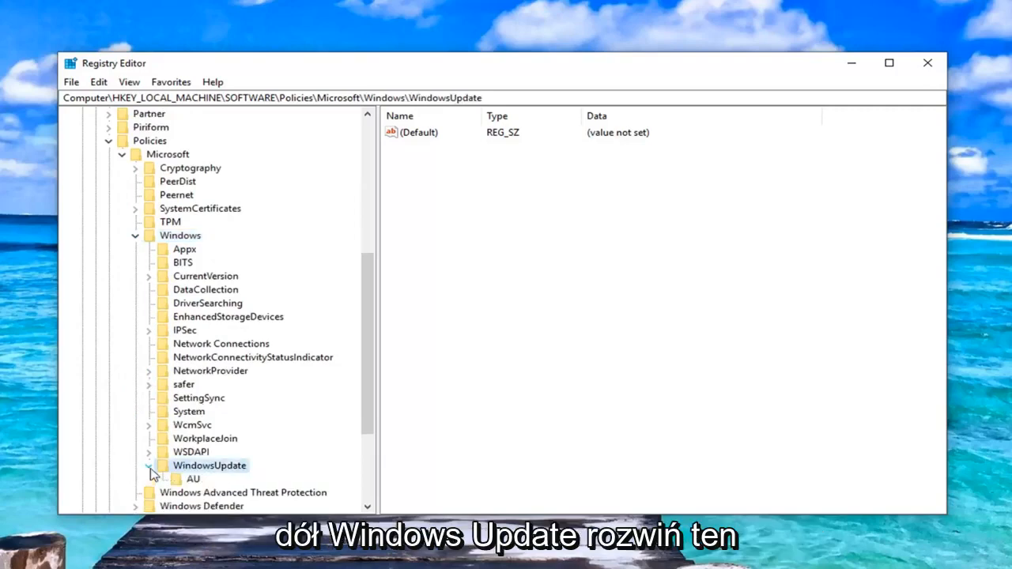
click(193, 480)
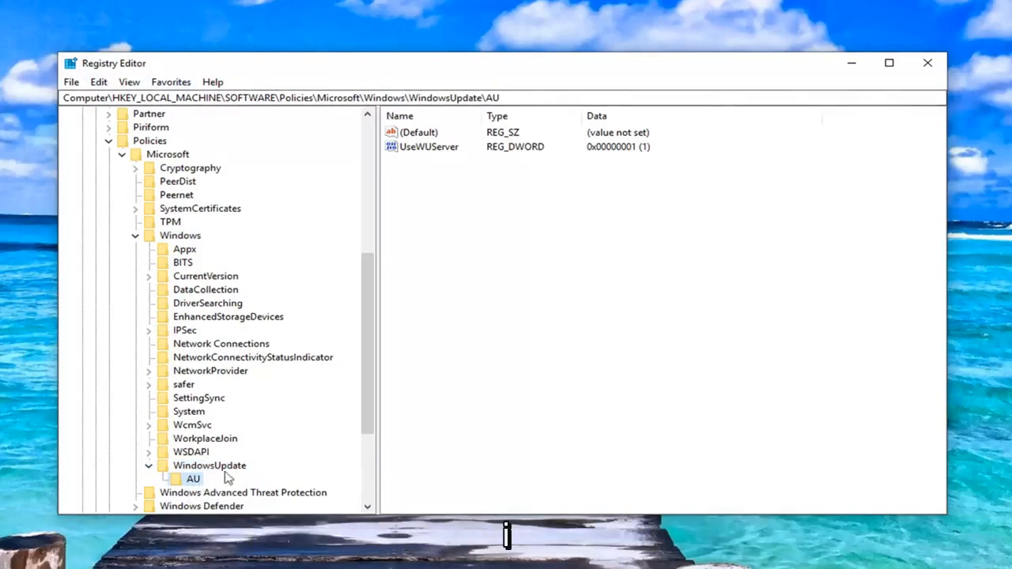
Step: Bring up the options for adding a subkey to the Windows and WindowsUpdate keys without creating one, and return to AU
click(194, 468)
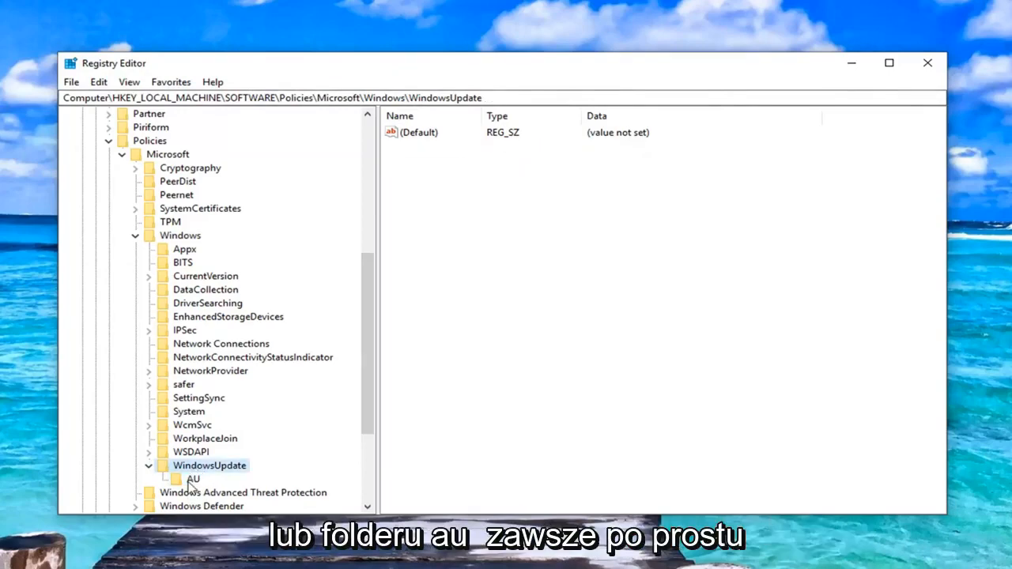
click(193, 481)
click(179, 237)
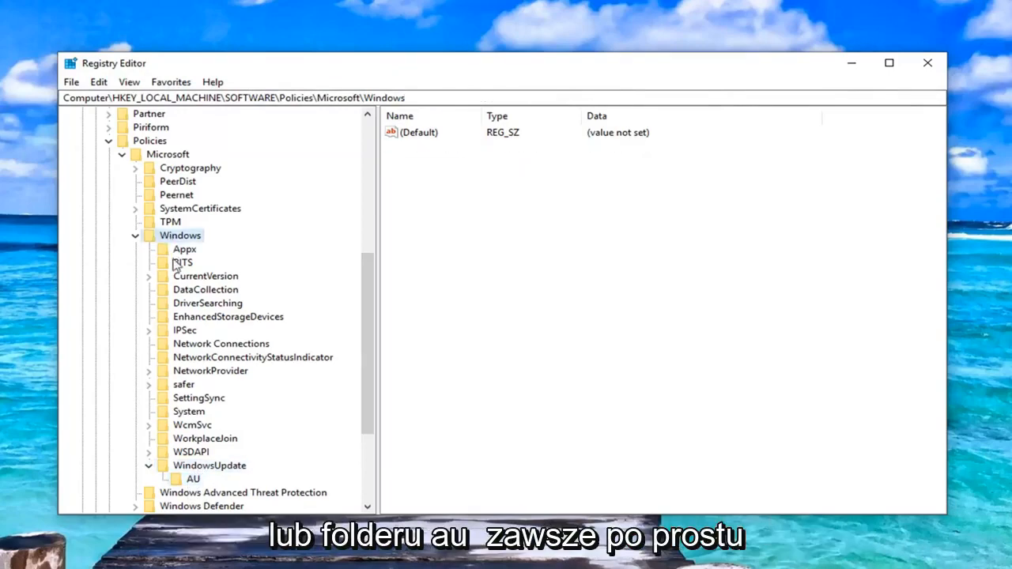
right_click(170, 240)
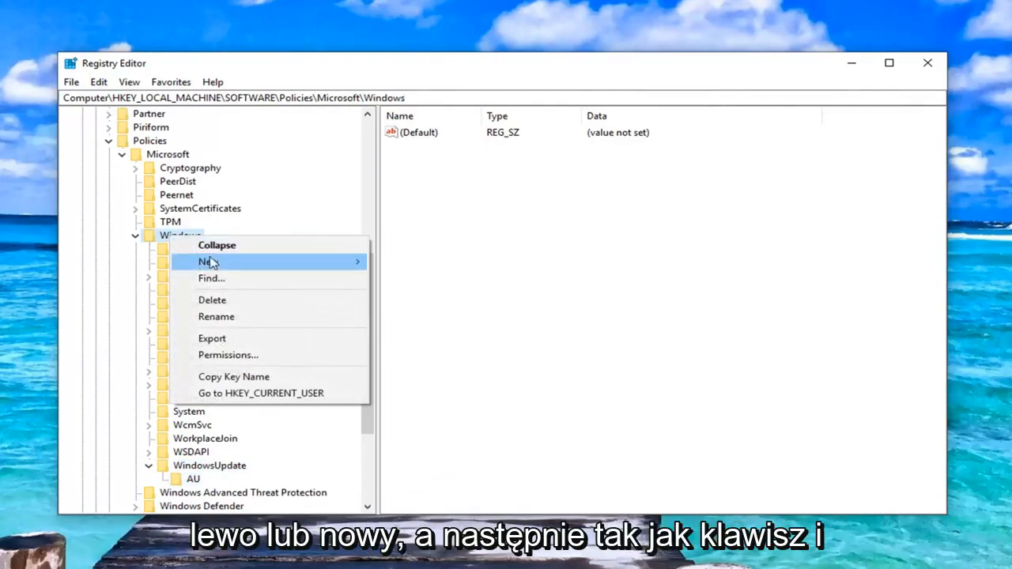
mouse_move(212, 264)
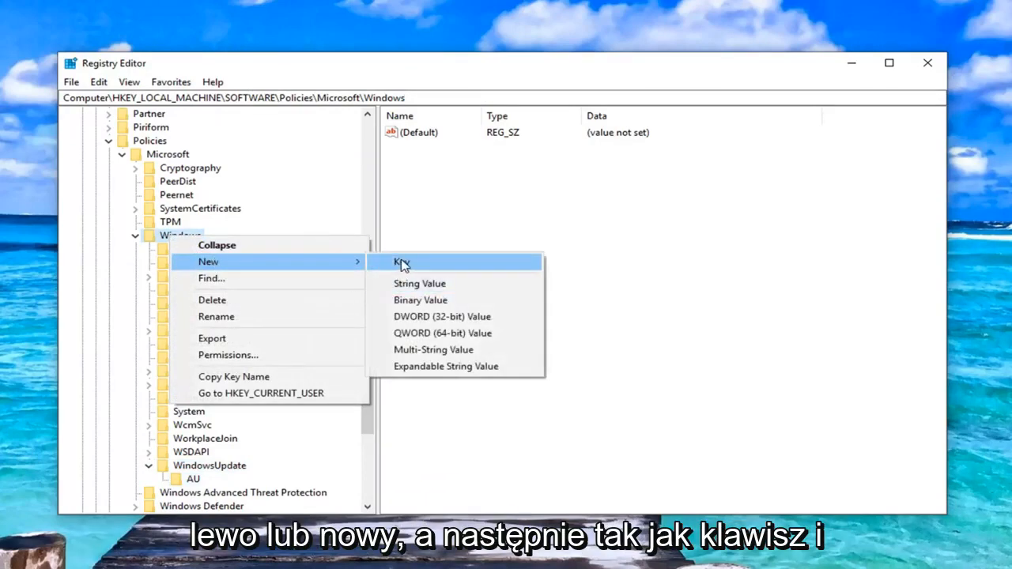
click(192, 470)
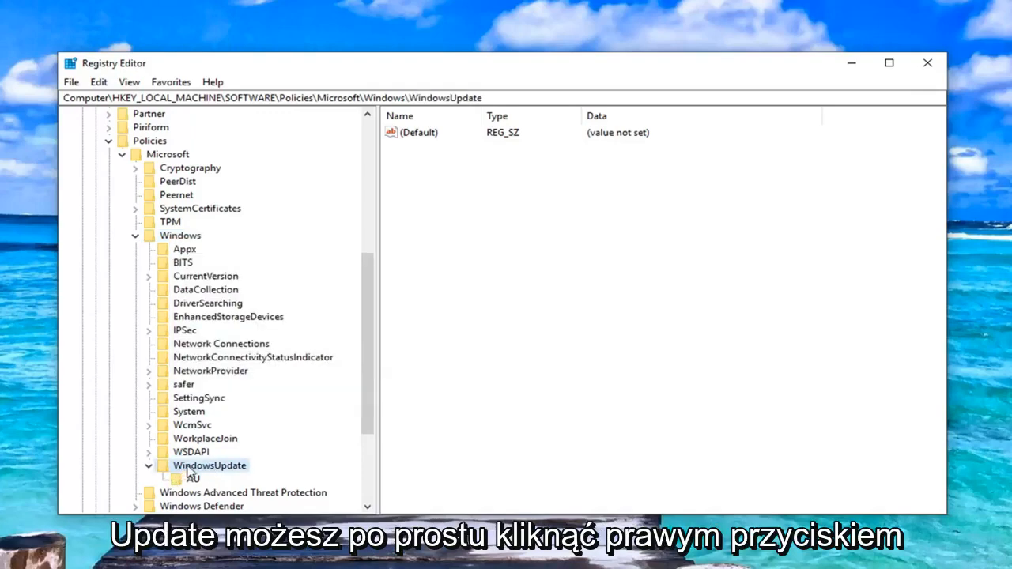
right_click(200, 467)
mouse_move(268, 345)
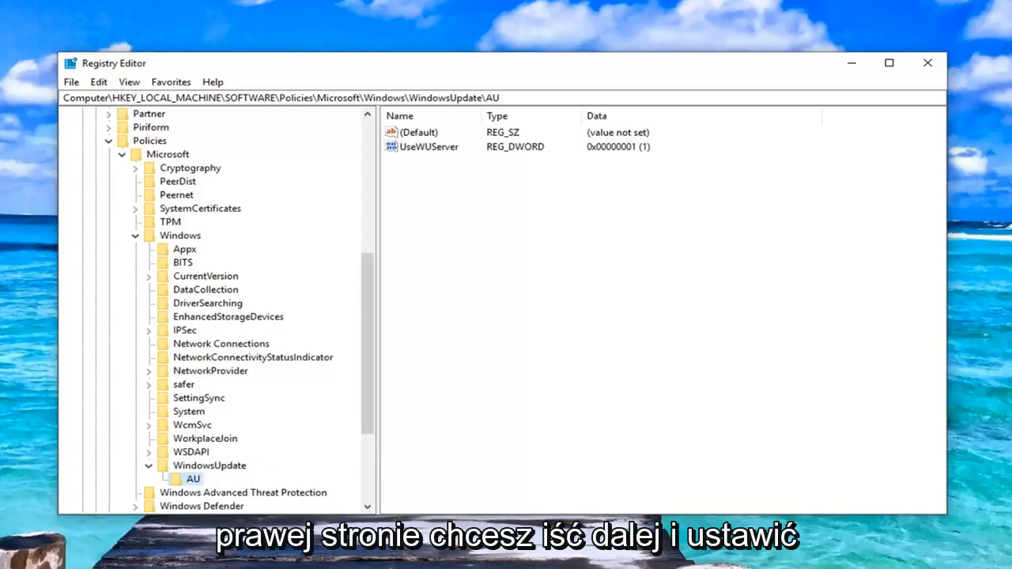
Step: Create a new DWORD (32-bit) value in the AU key and try to name it UseWUServer
click(418, 150)
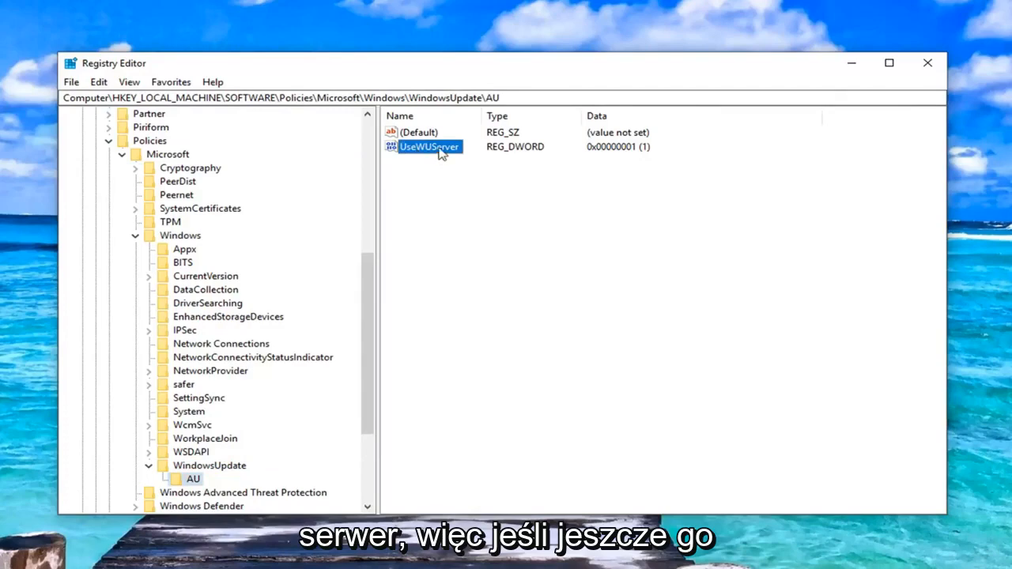
right_click(437, 215)
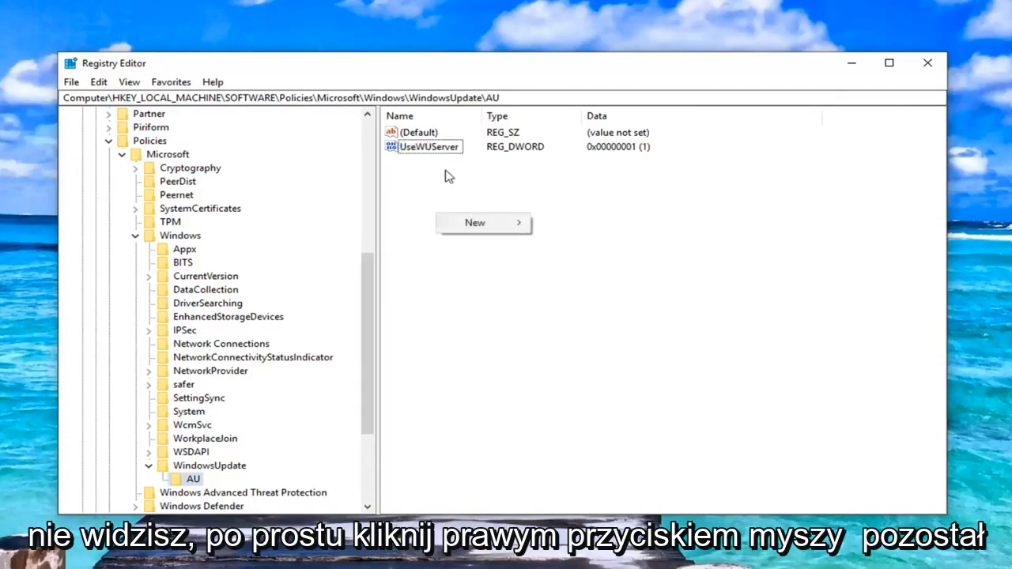
mouse_move(476, 225)
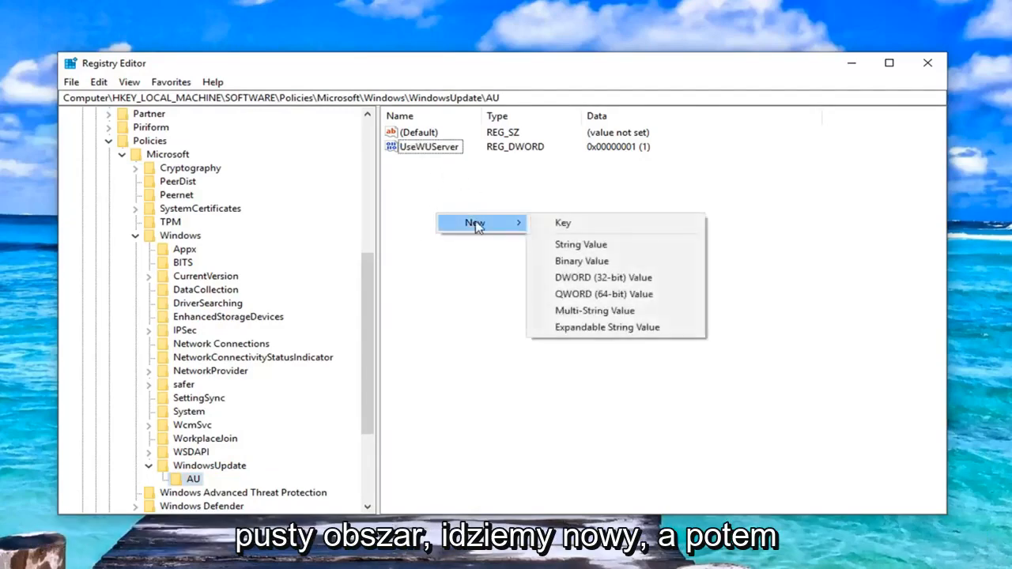
click(567, 278)
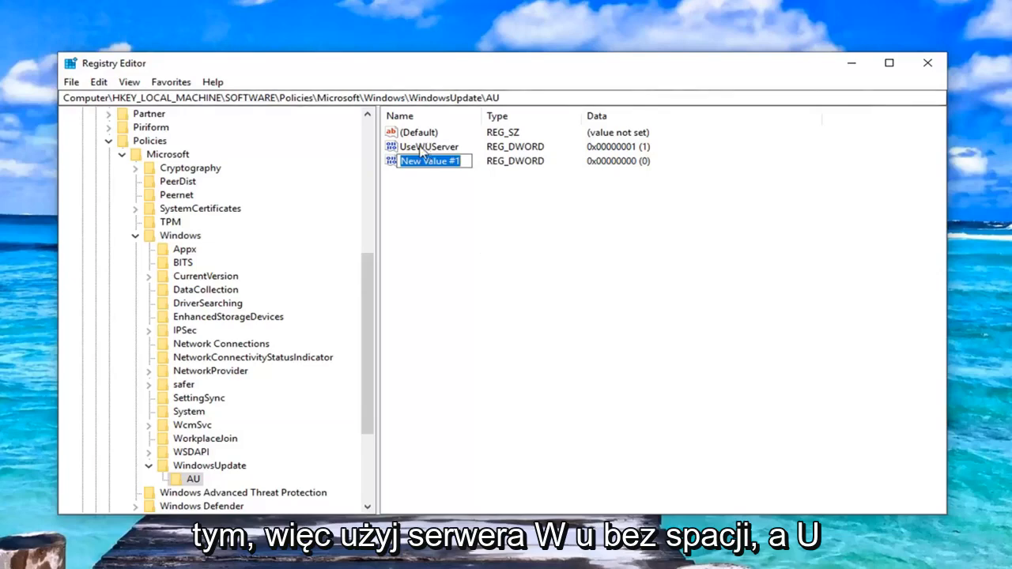
text(UseW)
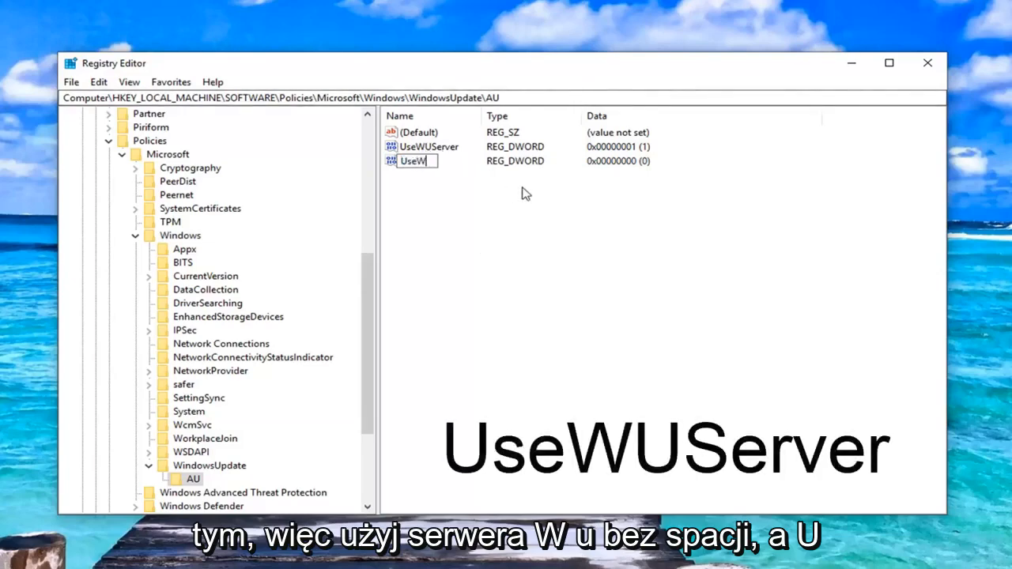
text(UServer)
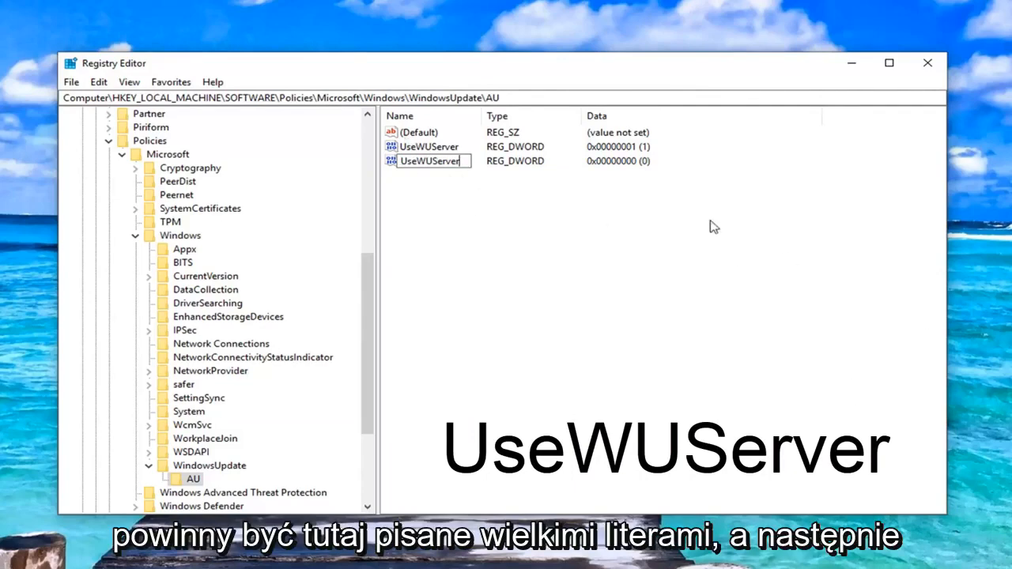
click(447, 171)
click(670, 274)
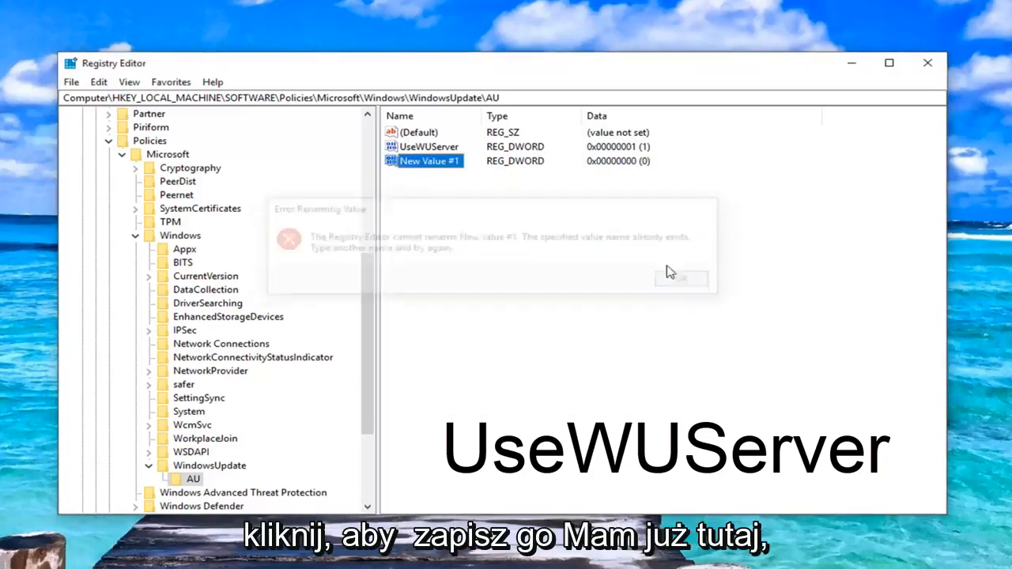
Step: Delete the extra New Value #1 from the AU key and confirm its removal
click(431, 147)
click(429, 161)
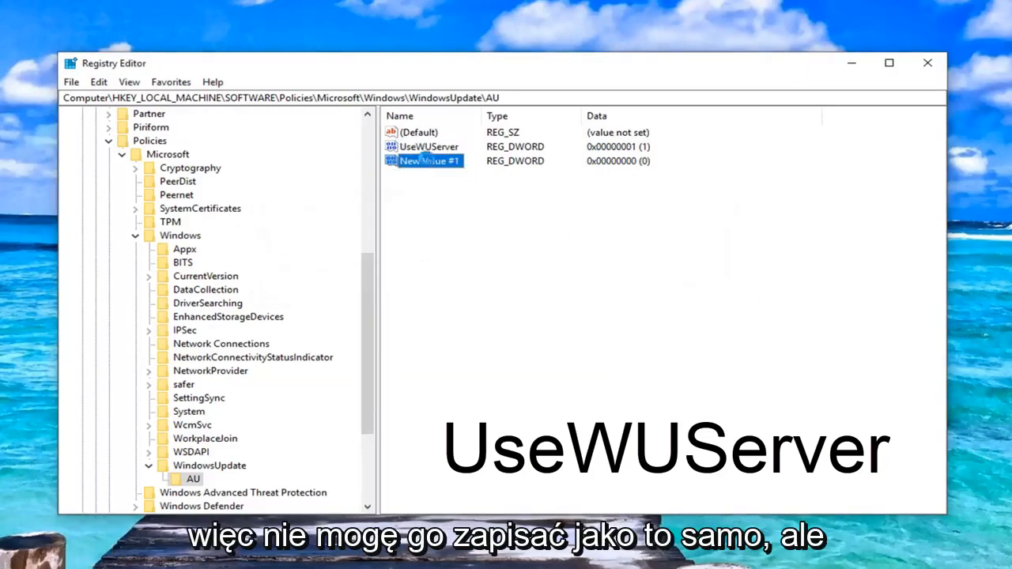
key(Delete)
click(626, 281)
Step: Set the value data of the UseWUServer DWORD in the AU key to 0 and apply the change
click(431, 151)
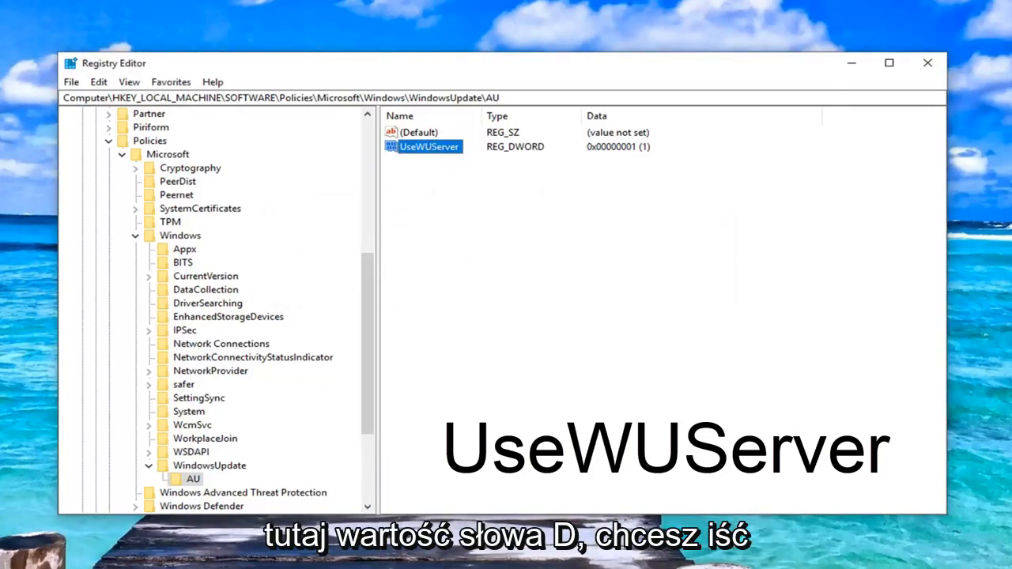
double_click(427, 147)
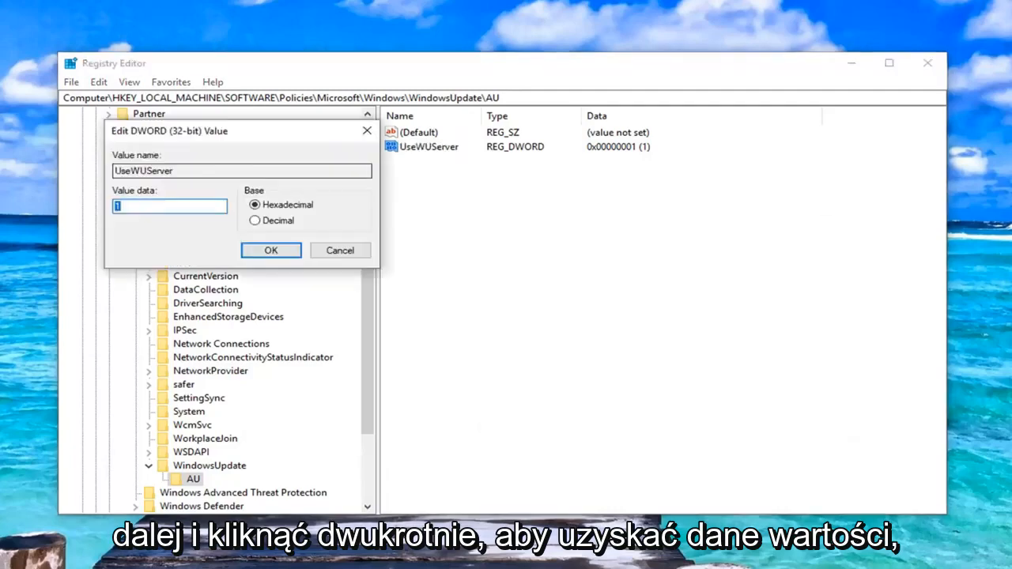
drag(194, 146, 498, 179)
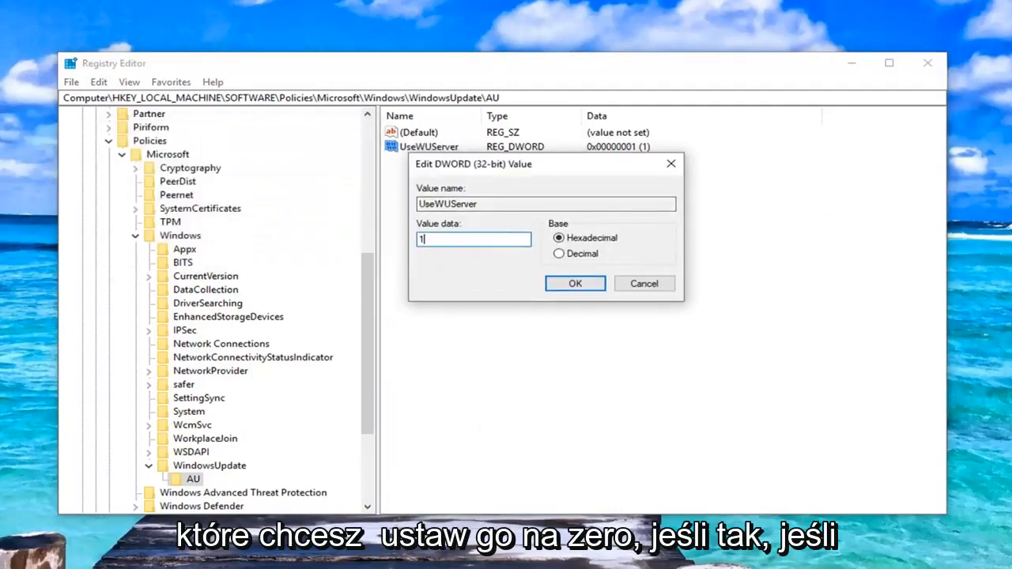
drag(434, 240, 369, 238)
key(BackSpace)
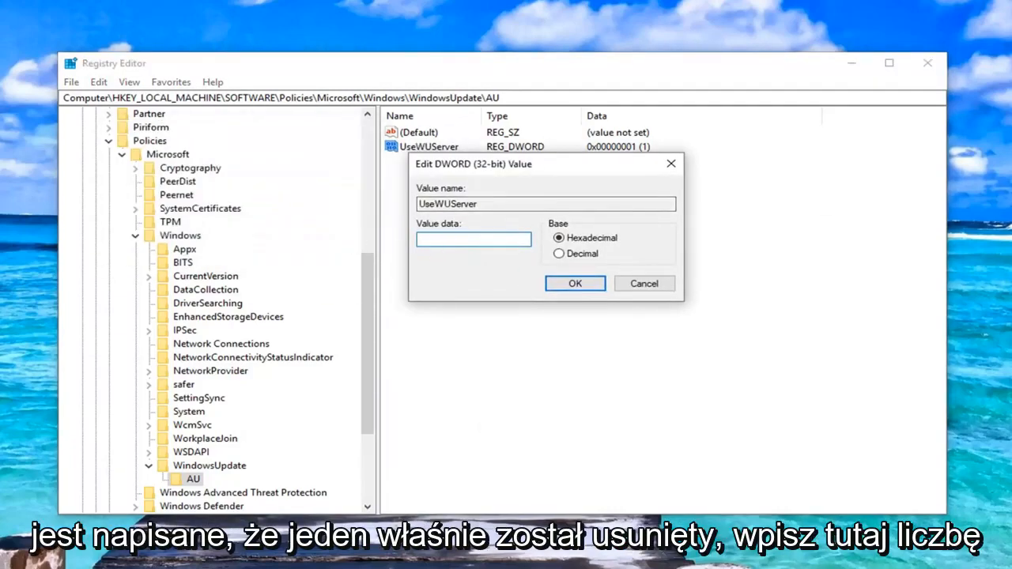
text(0)
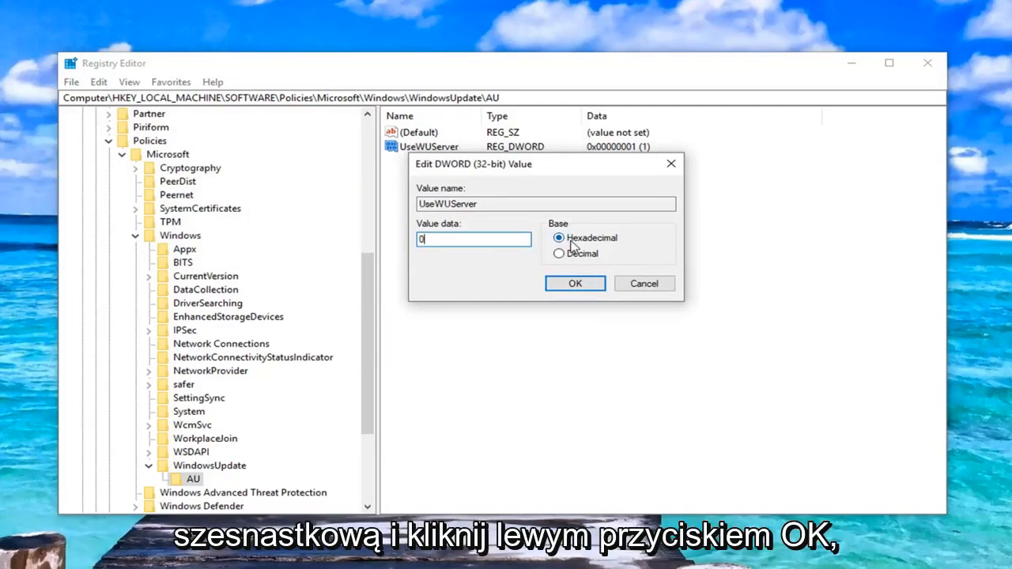
click(571, 285)
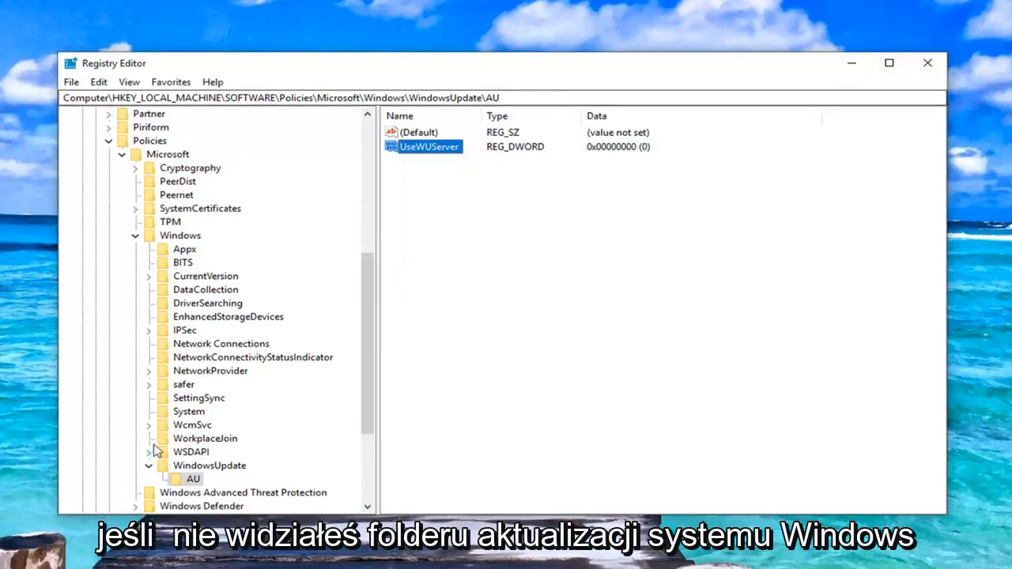
Step: Review the WindowsUpdate key and its AU subkey, and close the Registry Editor
click(179, 467)
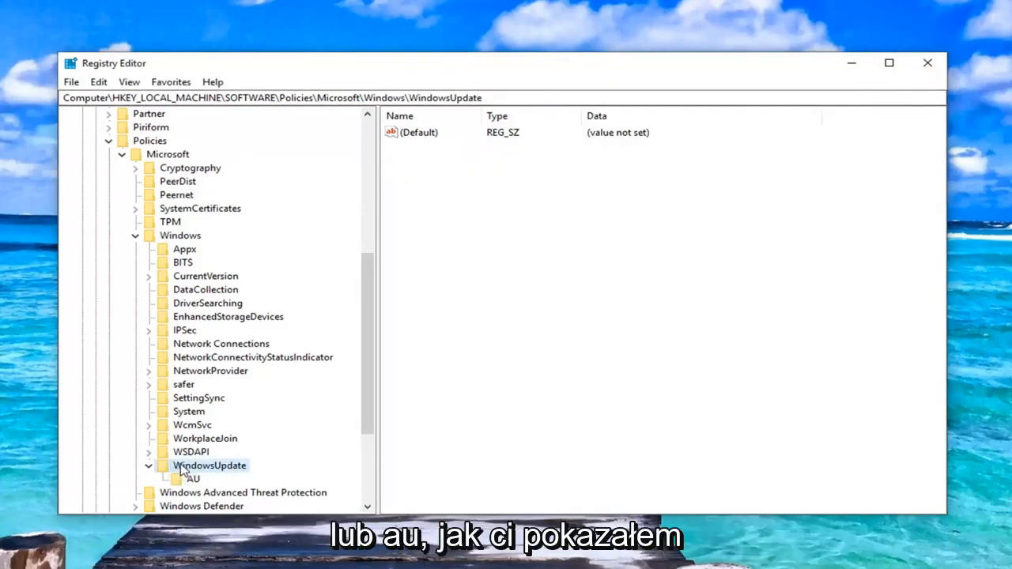
click(188, 480)
click(183, 468)
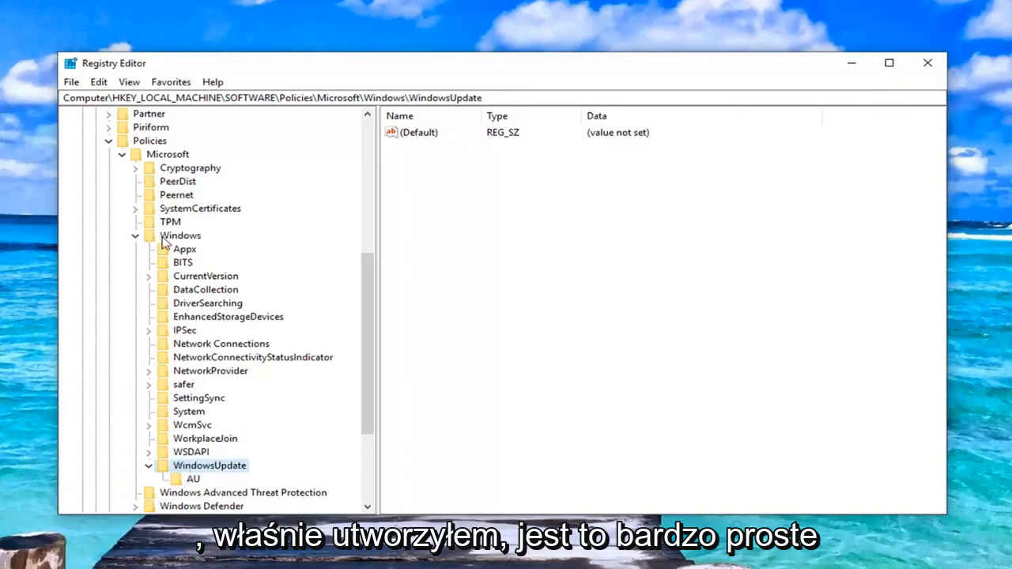
click(194, 479)
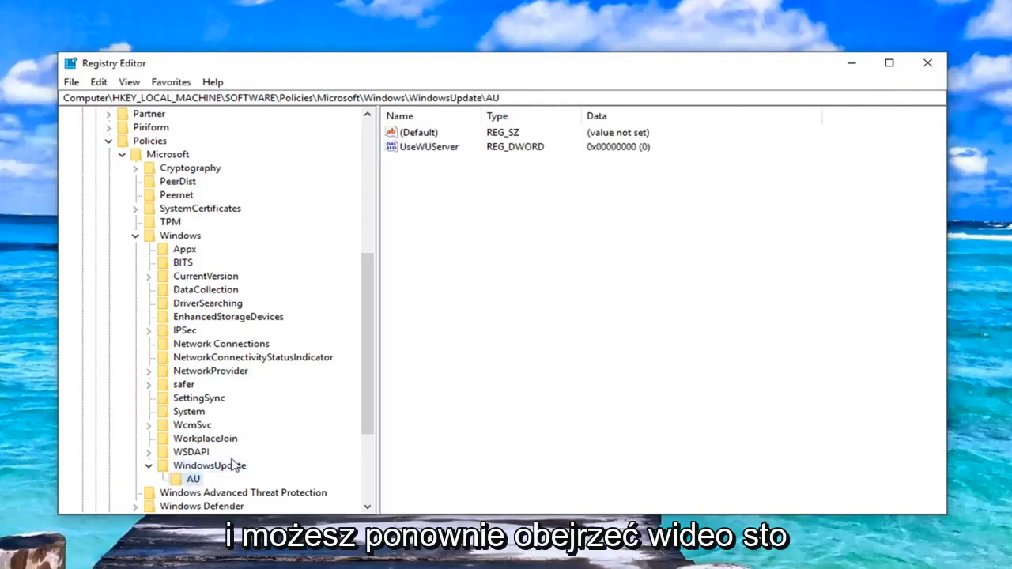
click(203, 469)
click(196, 478)
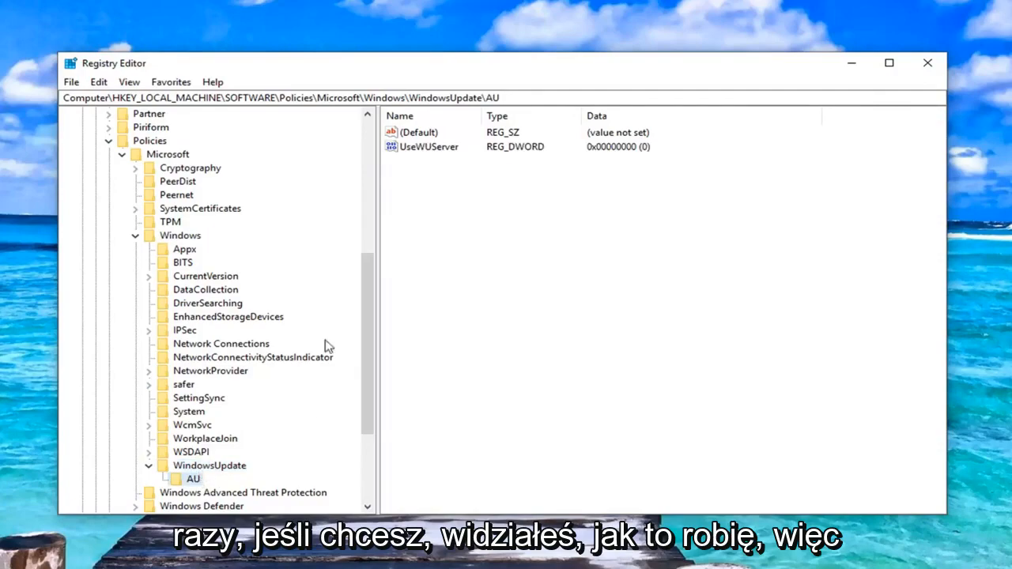
click(927, 66)
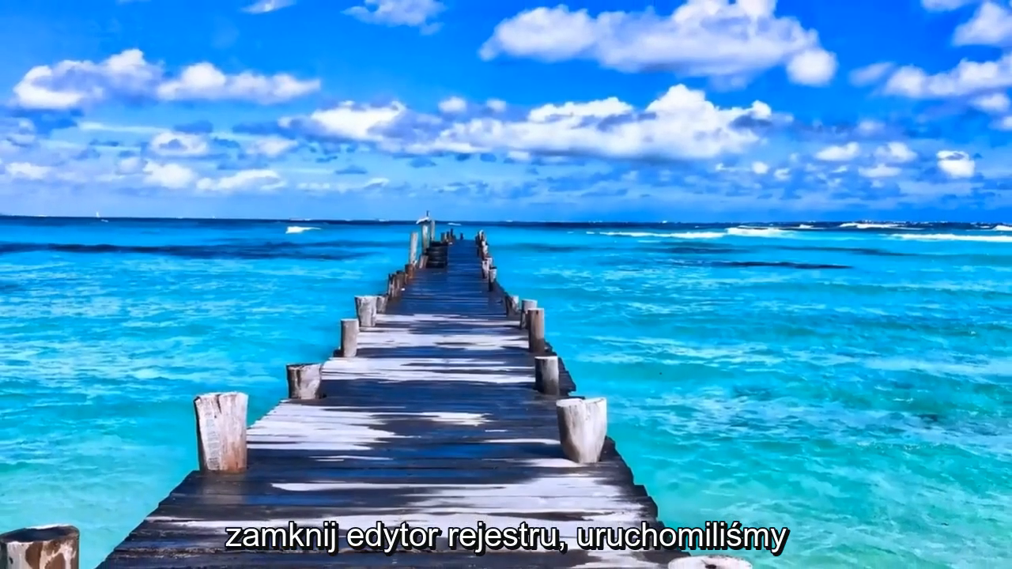